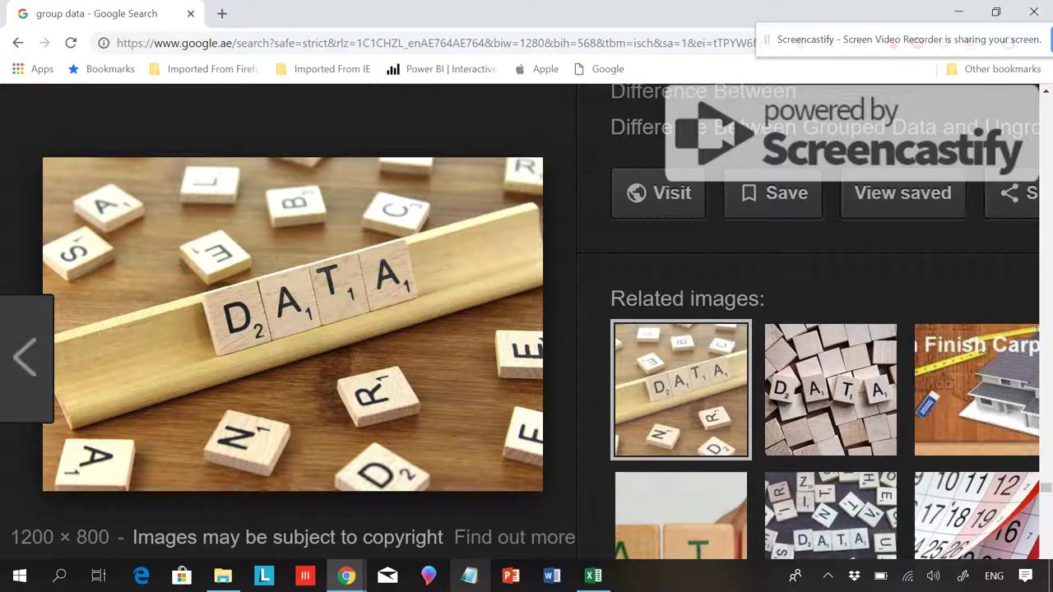
Switch to the GROCERIES Full list workbook, select the Baby stuff entries, and browse Sheet2's list.
{"action": "mouse_move", "coordinate": [594, 575]}
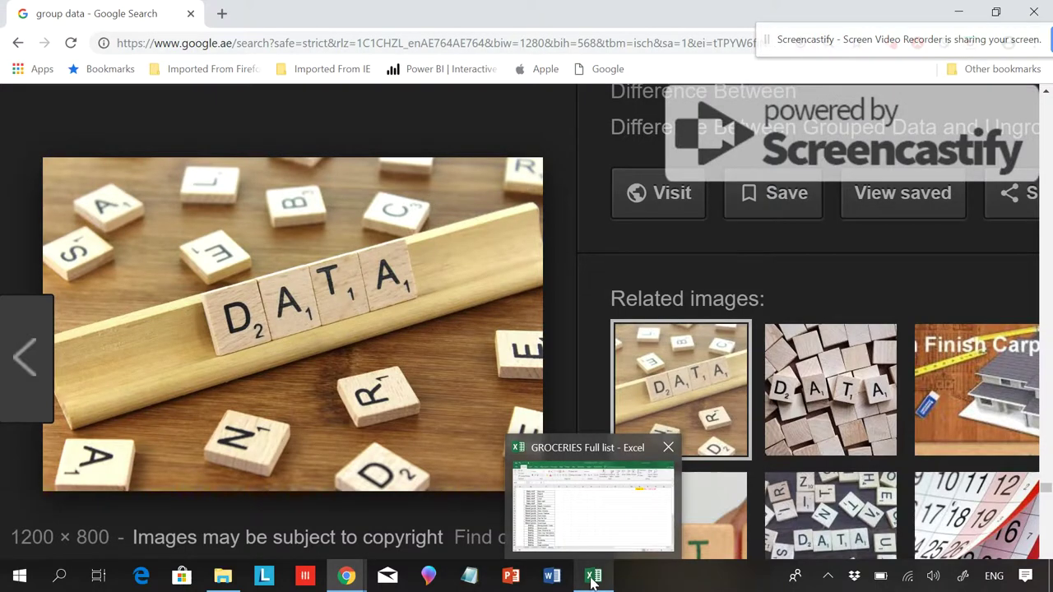
{"action": "left_click", "coordinate": [575, 510]}
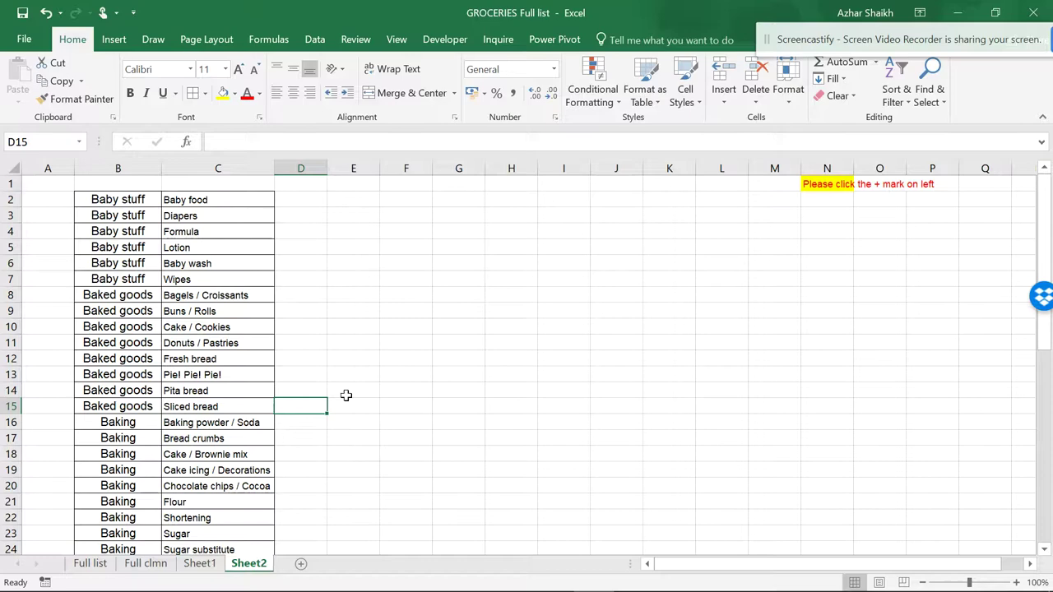
{"action": "left_click", "coordinate": [320, 357]}
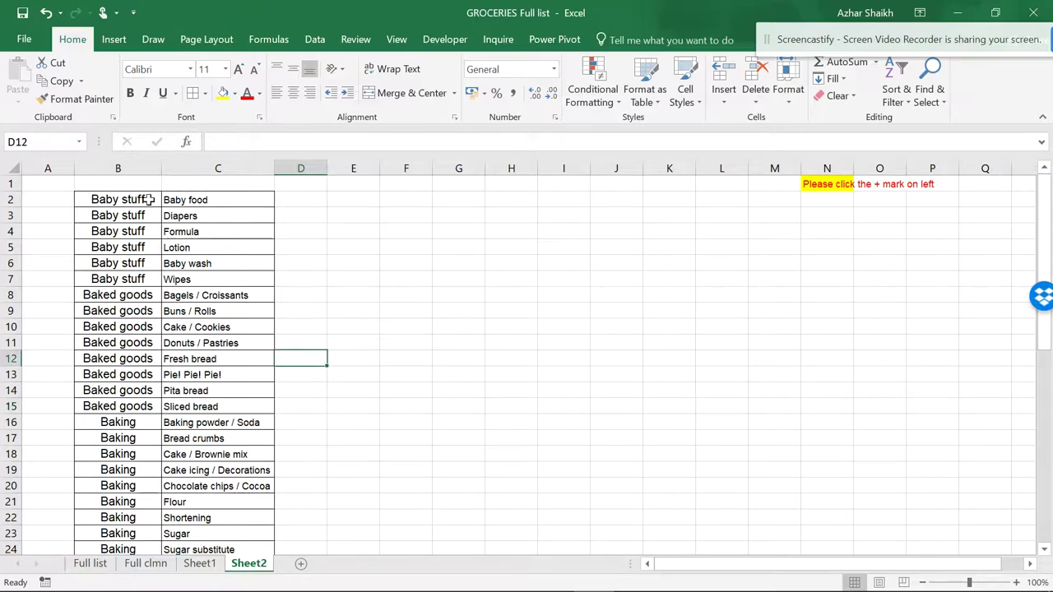
{"action": "left_click_drag", "start_coordinate": [148, 199], "coordinate": [151, 280]}
{"action": "scroll", "coordinate": [179, 206], "scroll_direction": "down", "scroll_amount": 5}
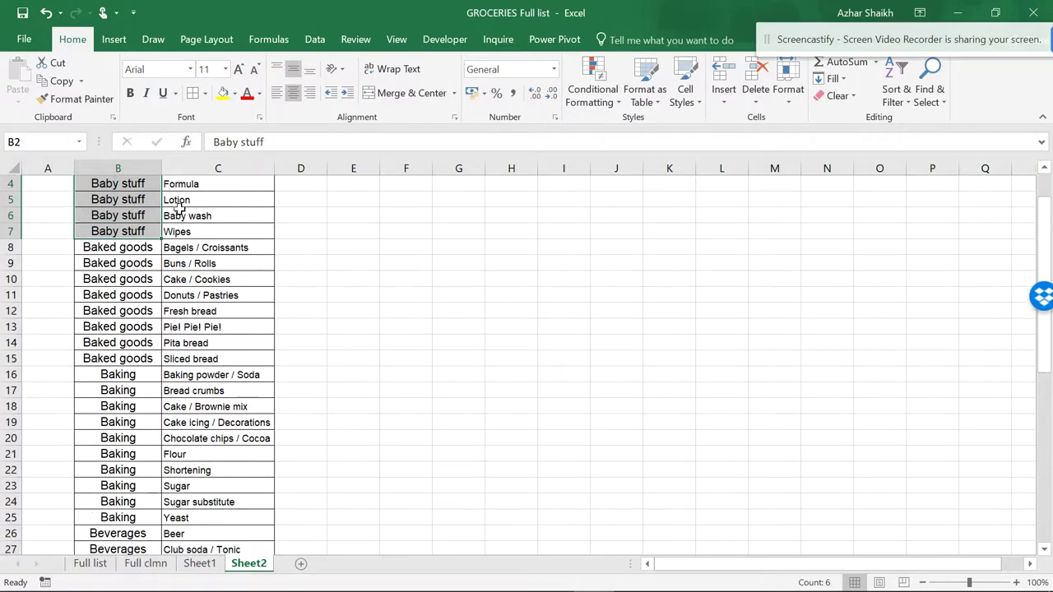
{"action": "scroll", "coordinate": [180, 216], "scroll_direction": "down", "scroll_amount": 9}
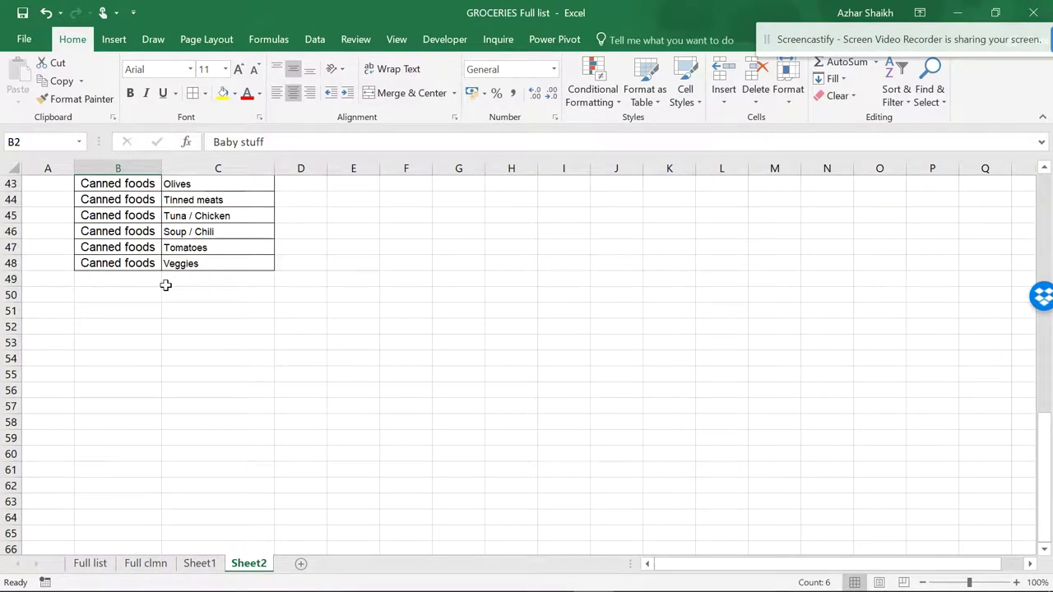
{"action": "scroll", "coordinate": [168, 260], "scroll_direction": "up", "scroll_amount": 12}
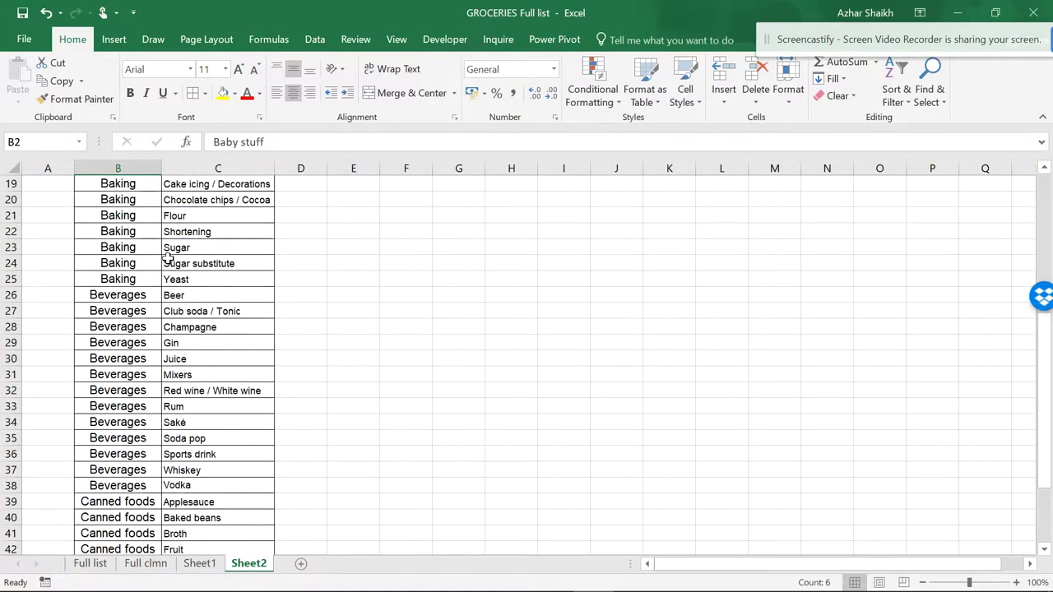
{"action": "scroll", "coordinate": [140, 214], "scroll_direction": "up", "scroll_amount": 2}
{"action": "scroll", "coordinate": [132, 214], "scroll_direction": "down", "scroll_amount": 12}
{"action": "scroll", "coordinate": [136, 229], "scroll_direction": "down", "scroll_amount": 1}
{"action": "scroll", "coordinate": [132, 222], "scroll_direction": "up", "scroll_amount": 4}
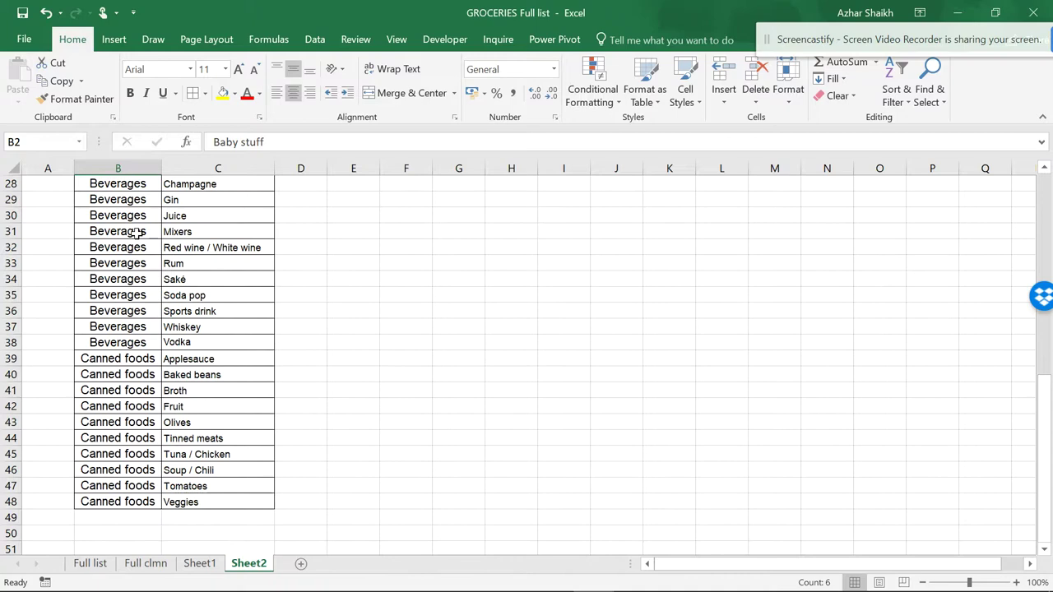
Select all of column B, bring up the Data outline tools, then return to cell B2.
{"action": "left_click", "coordinate": [127, 171]}
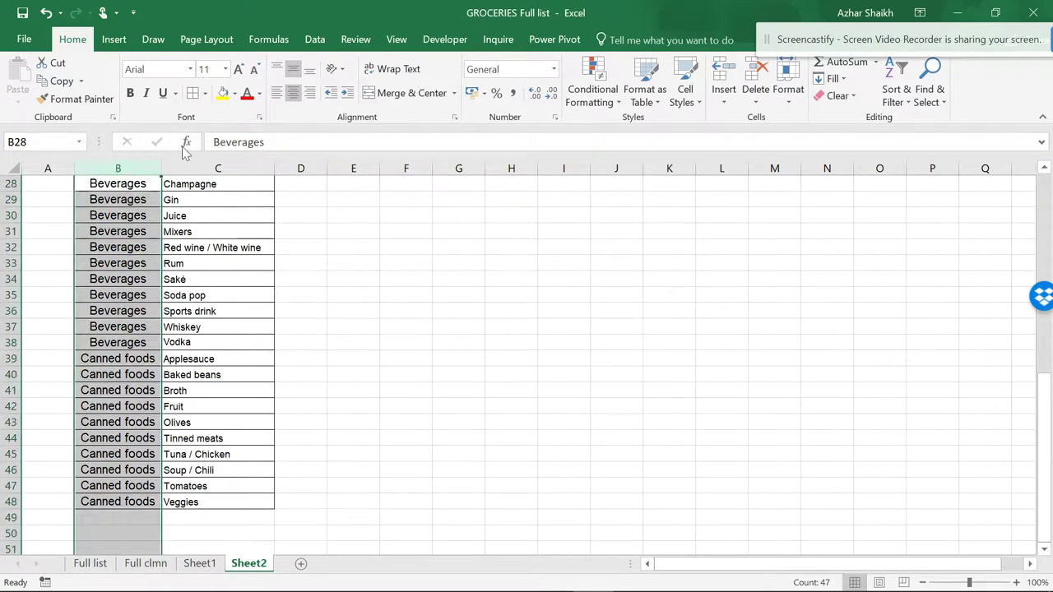
{"action": "left_click", "coordinate": [312, 40]}
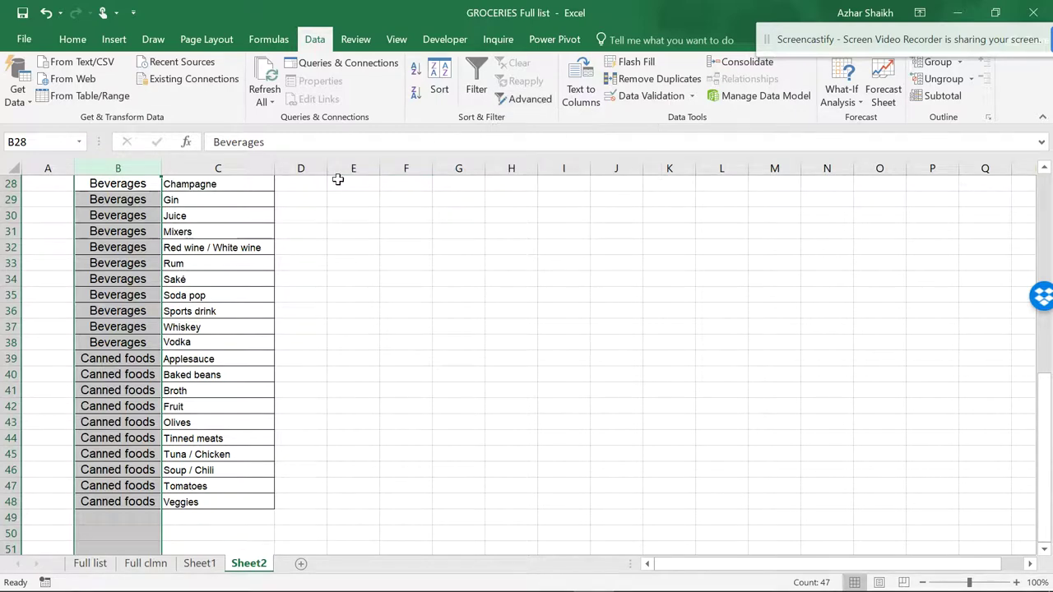
{"action": "scroll", "coordinate": [146, 224], "scroll_direction": "up", "scroll_amount": 8}
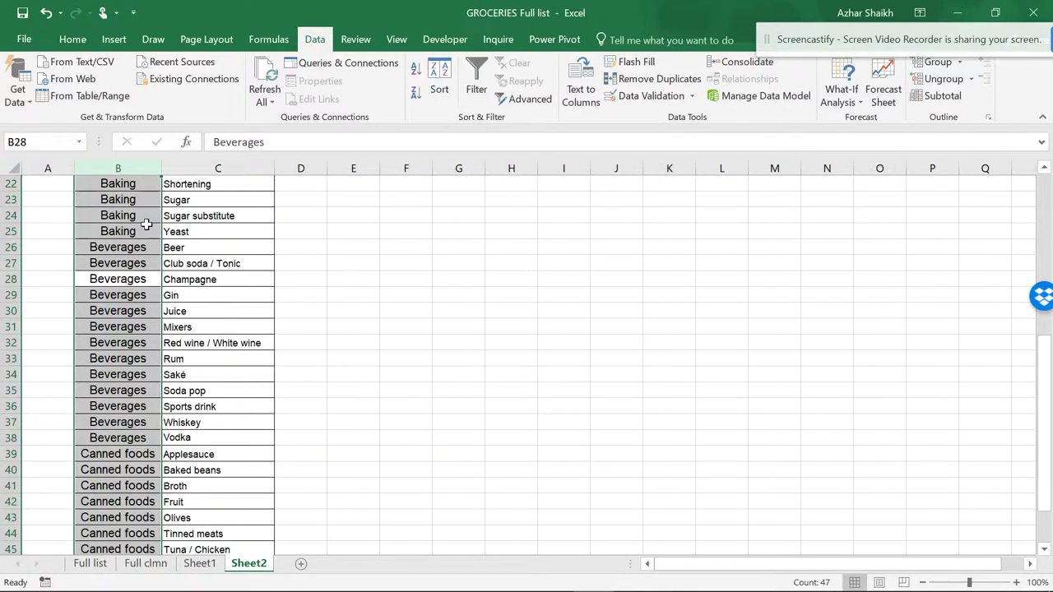
{"action": "scroll", "coordinate": [188, 302], "scroll_direction": "up", "scroll_amount": 1}
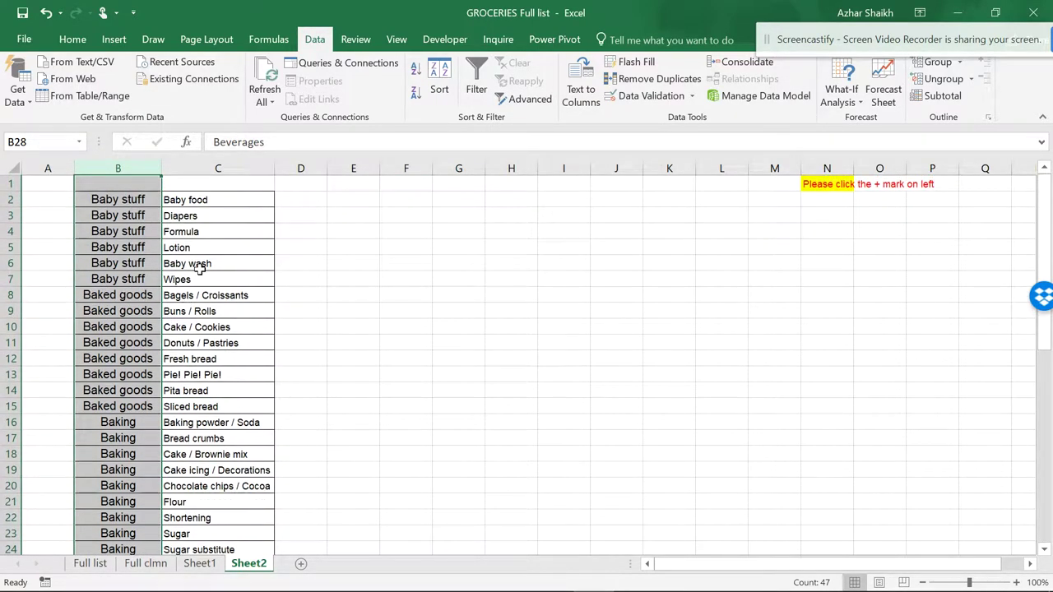
{"action": "left_click", "coordinate": [132, 199]}
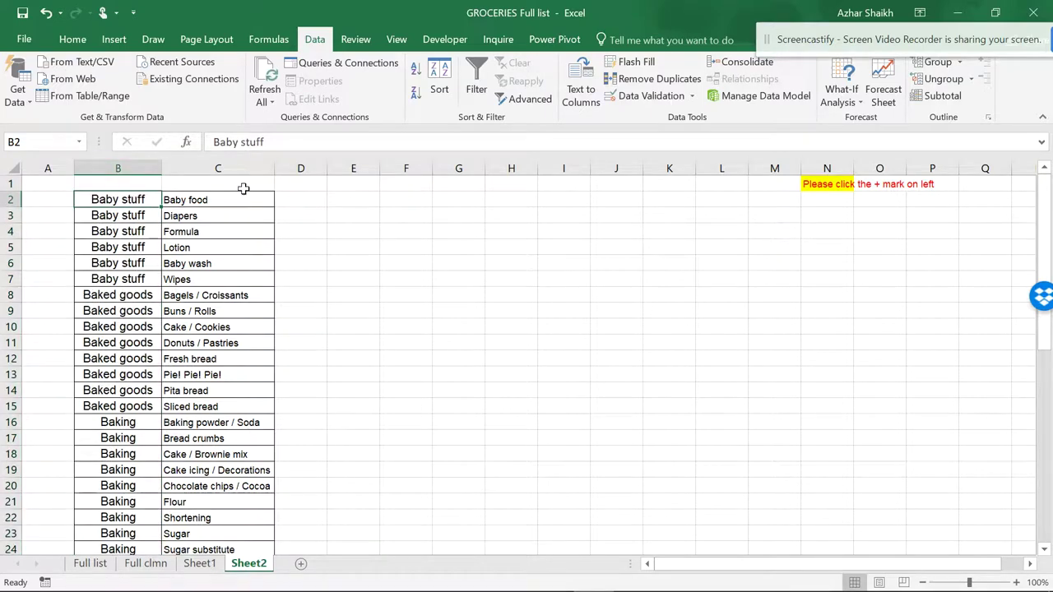
On Sheet1, expand and collapse the Baby stuff, Beverages and Canned foods groups.
{"action": "left_click", "coordinate": [199, 564]}
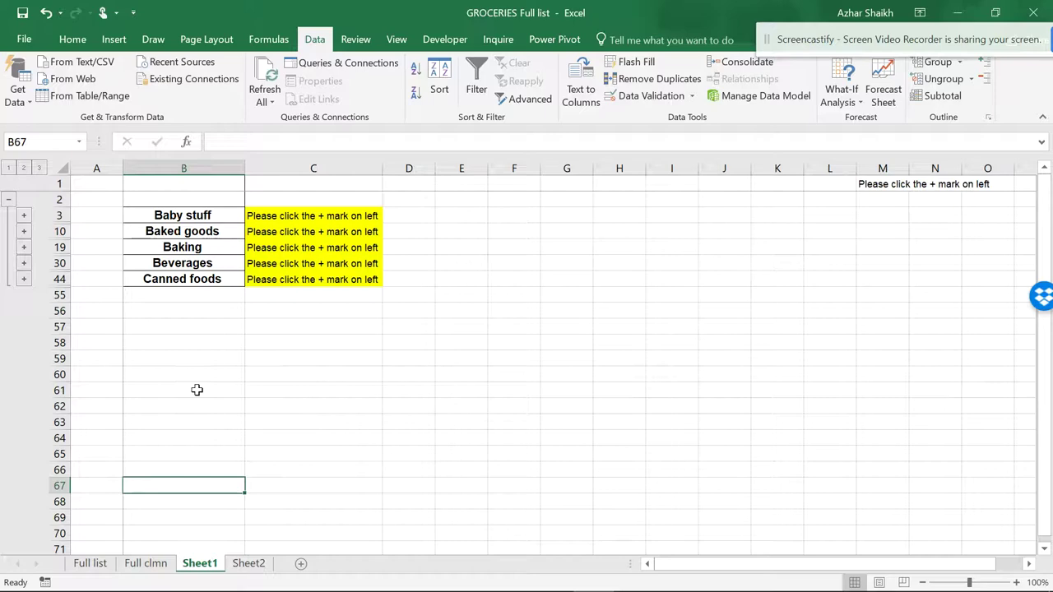
{"action": "left_click", "coordinate": [23, 215]}
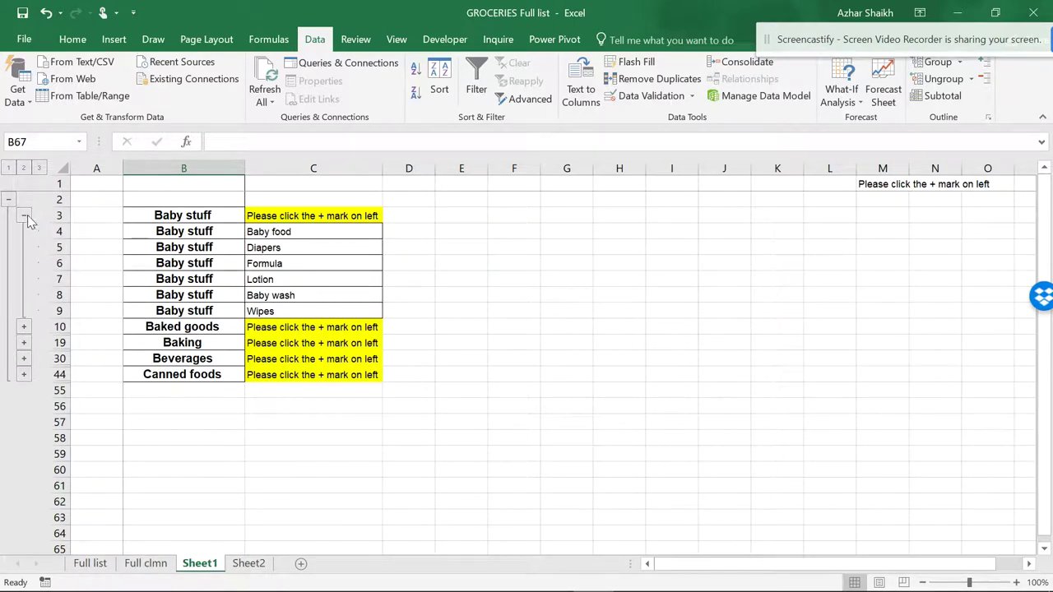
{"action": "left_click", "coordinate": [26, 218]}
{"action": "left_click", "coordinate": [24, 264]}
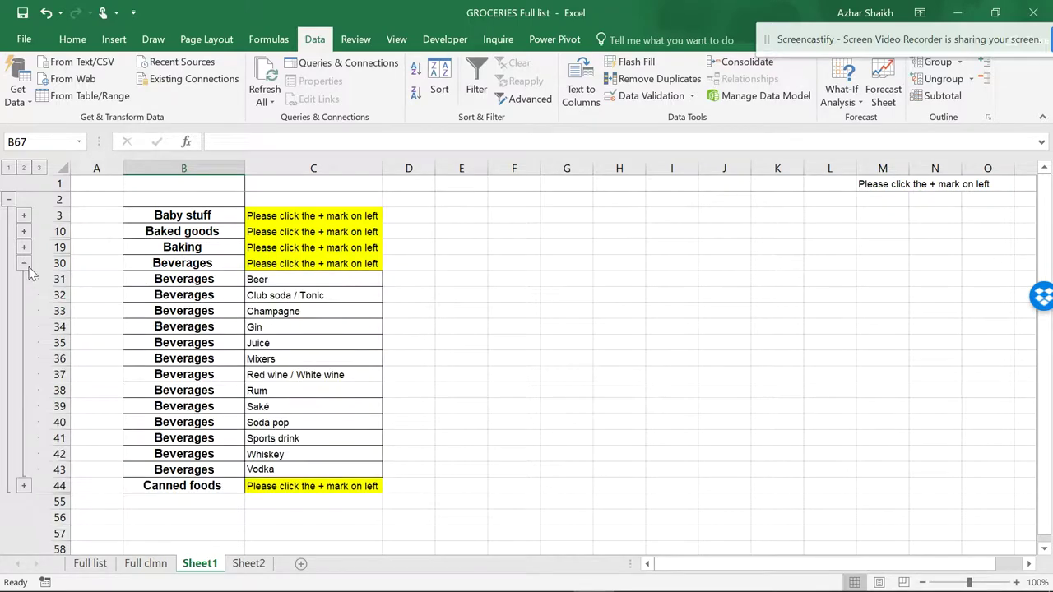
{"action": "left_click", "coordinate": [24, 264]}
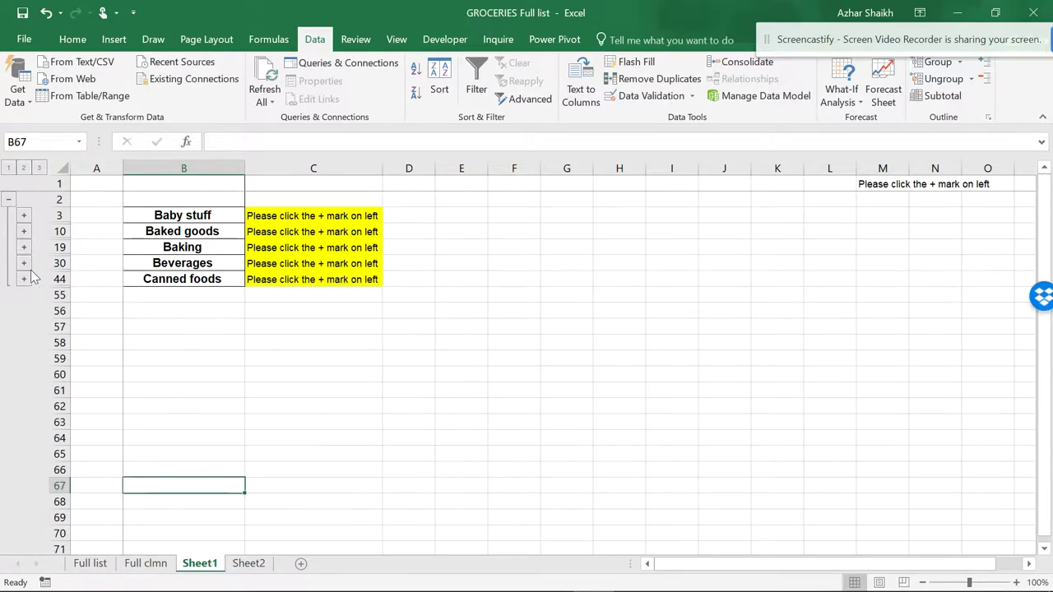
{"action": "left_click", "coordinate": [24, 279]}
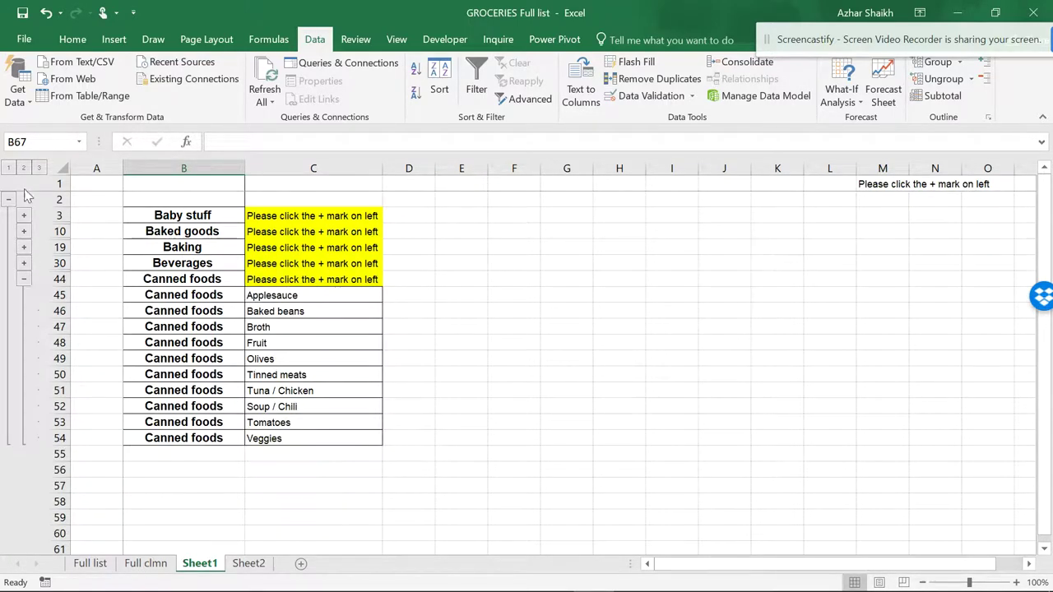
Switch the outline through levels 1, 2 and 3, finishing at level 2 with only category rows.
{"action": "left_click", "coordinate": [8, 168]}
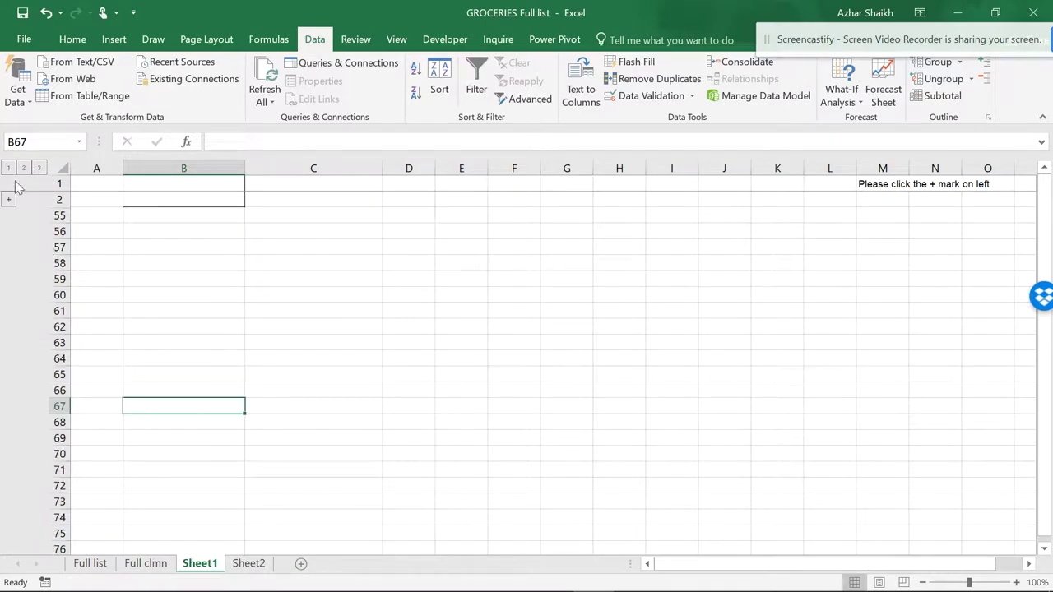
{"action": "left_click", "coordinate": [24, 168]}
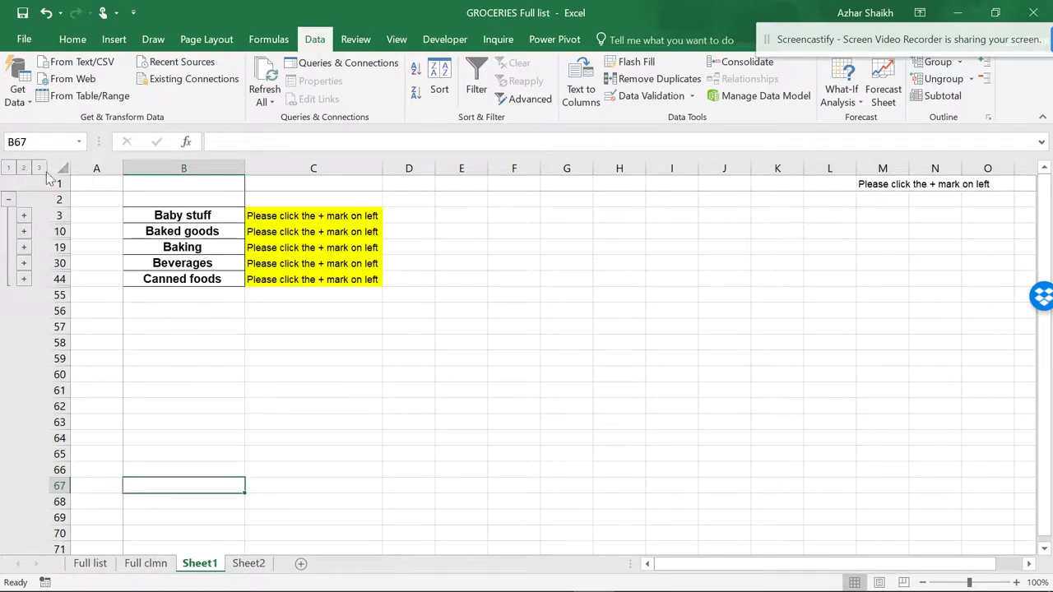
{"action": "left_click", "coordinate": [39, 168]}
{"action": "scroll", "coordinate": [80, 200], "scroll_direction": "down", "scroll_amount": 5}
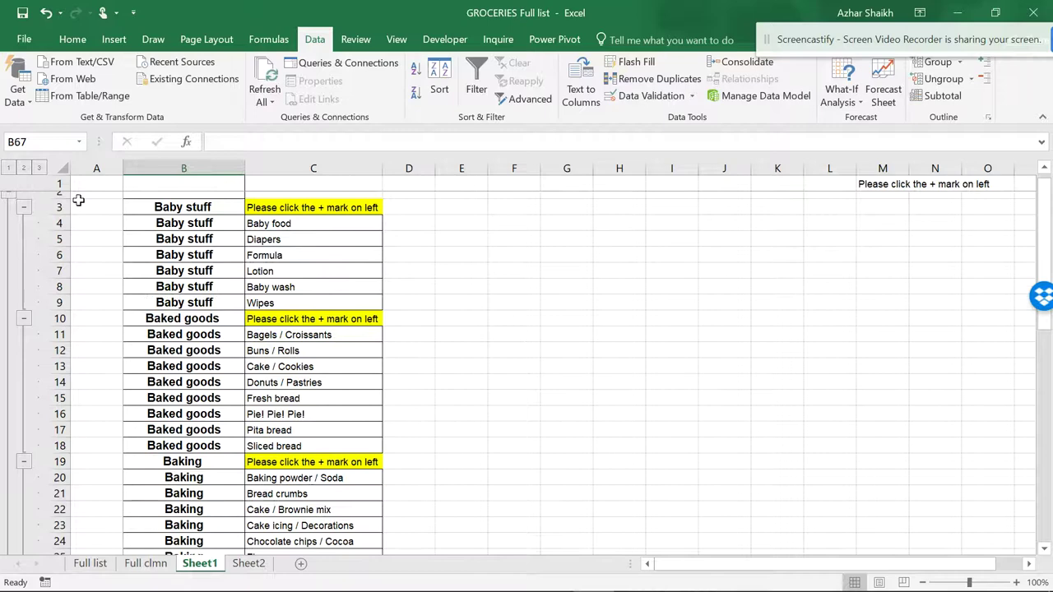
{"action": "left_click", "coordinate": [24, 168]}
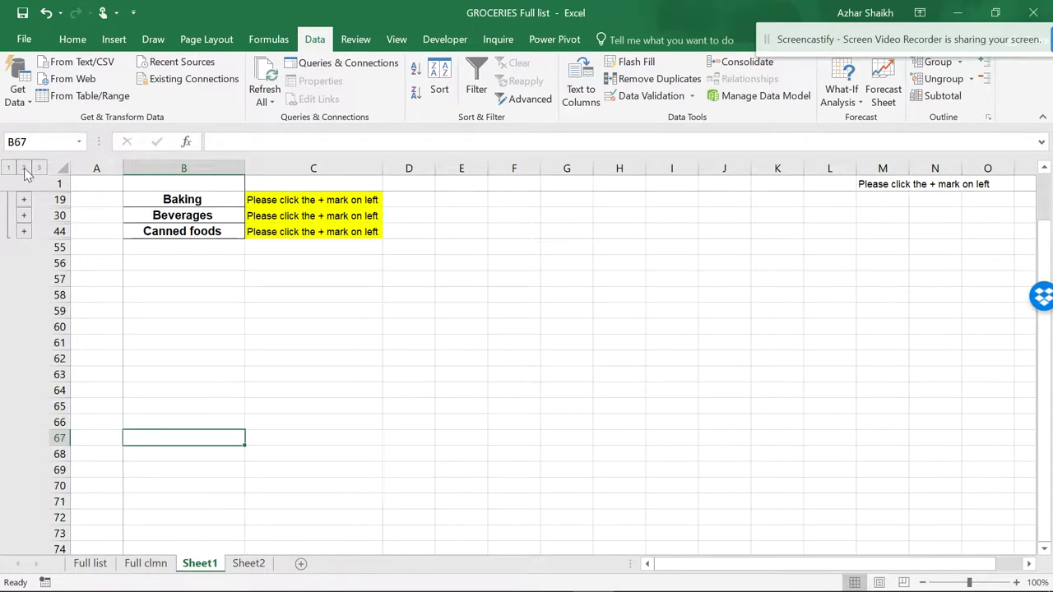
{"action": "scroll", "coordinate": [42, 197], "scroll_direction": "up", "scroll_amount": 5}
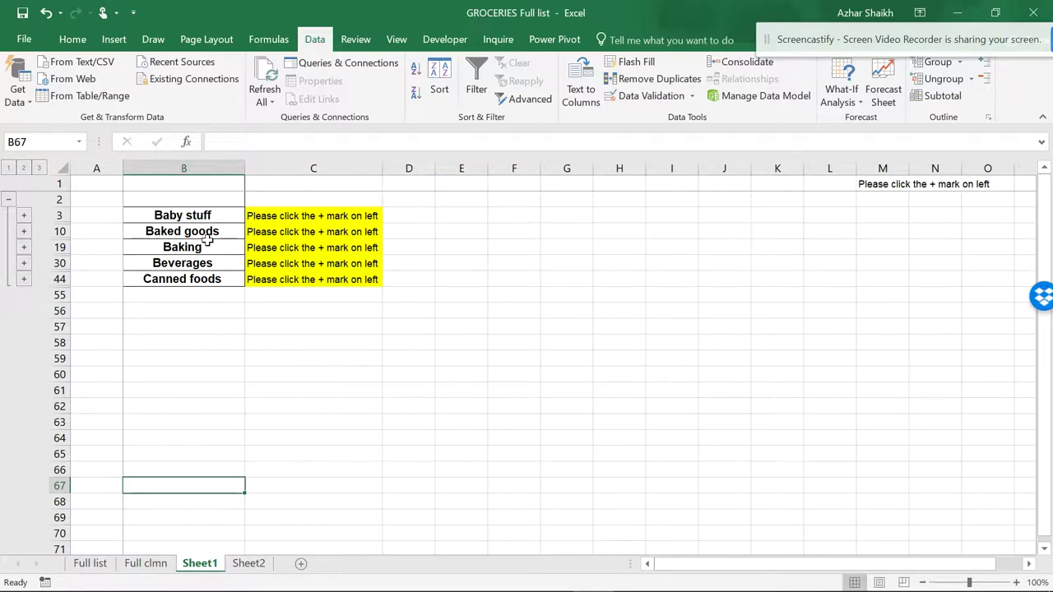
{"action": "left_click", "coordinate": [240, 565]}
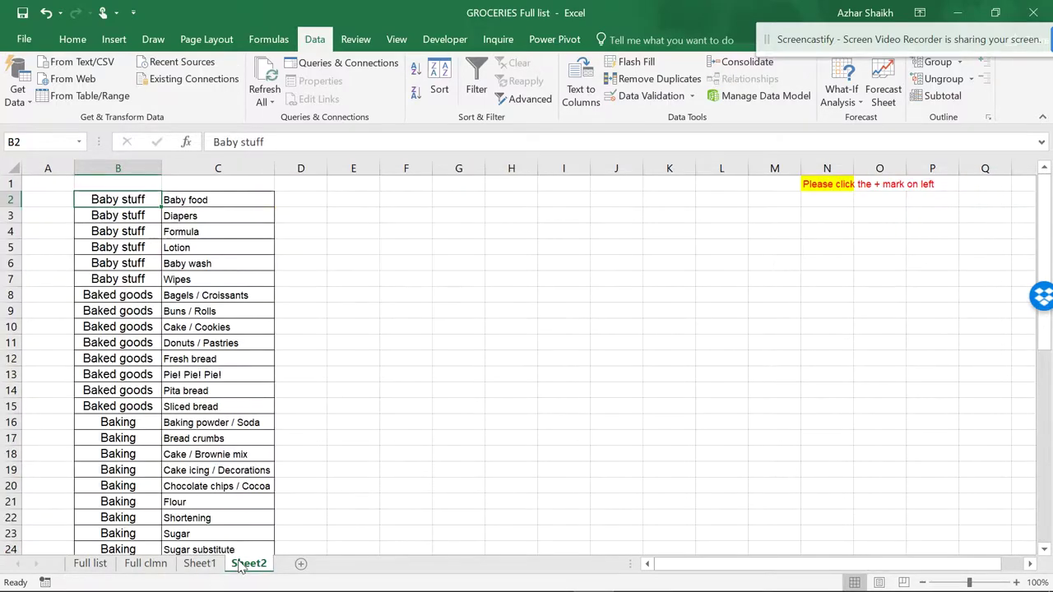
{"action": "scroll", "coordinate": [175, 260], "scroll_direction": "down", "scroll_amount": 2}
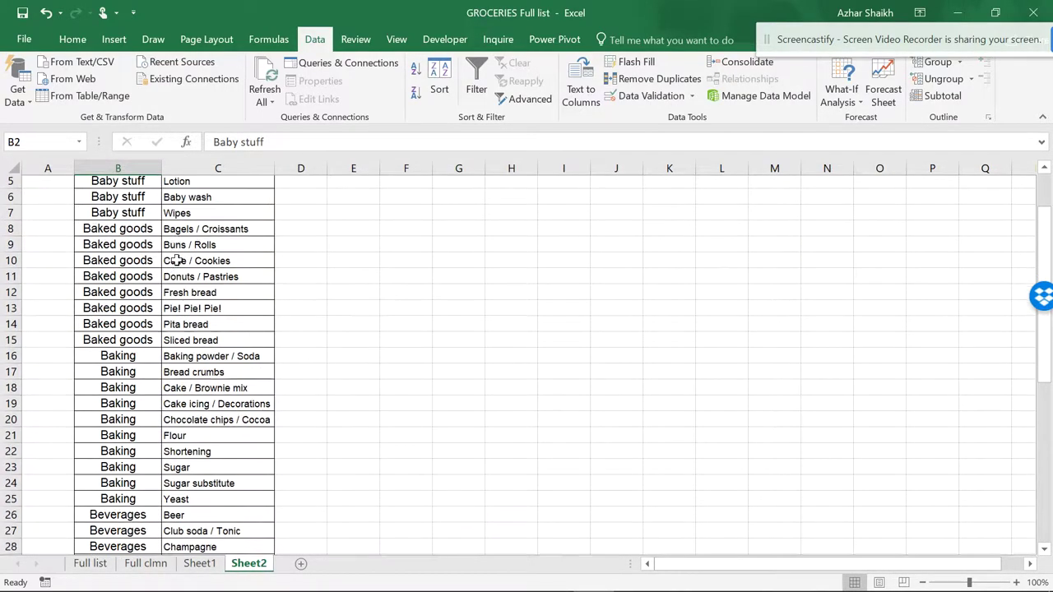
{"action": "scroll", "coordinate": [175, 260], "scroll_direction": "up", "scroll_amount": 2}
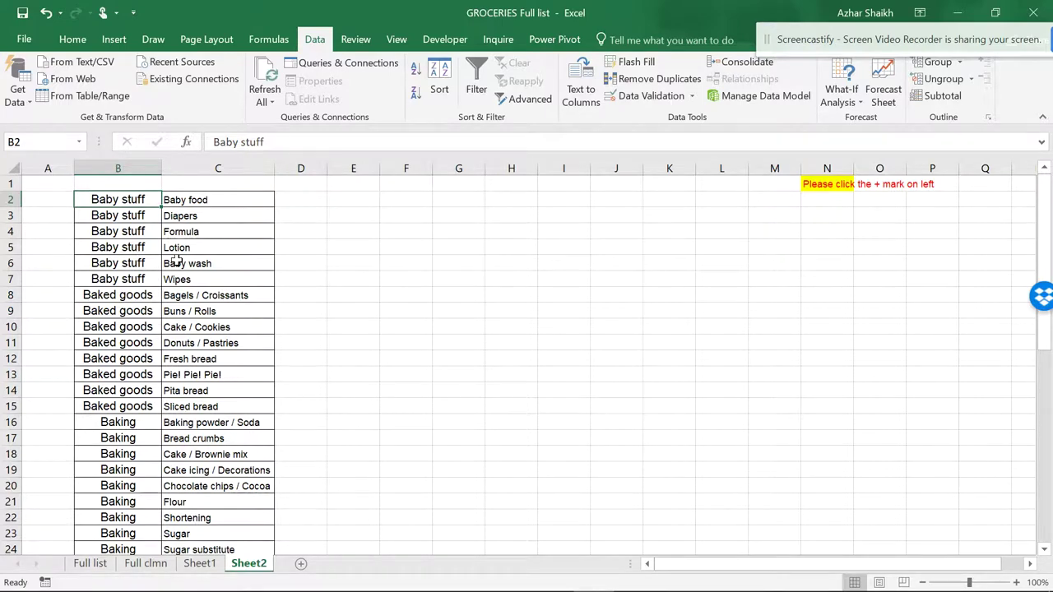
{"action": "left_click", "coordinate": [201, 566]}
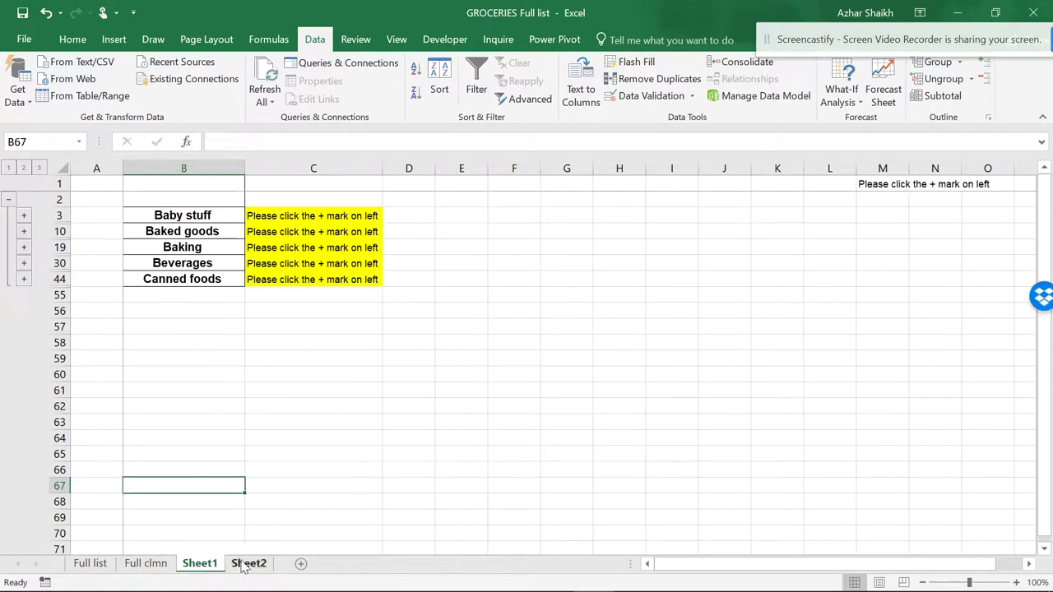
{"action": "left_click", "coordinate": [246, 564]}
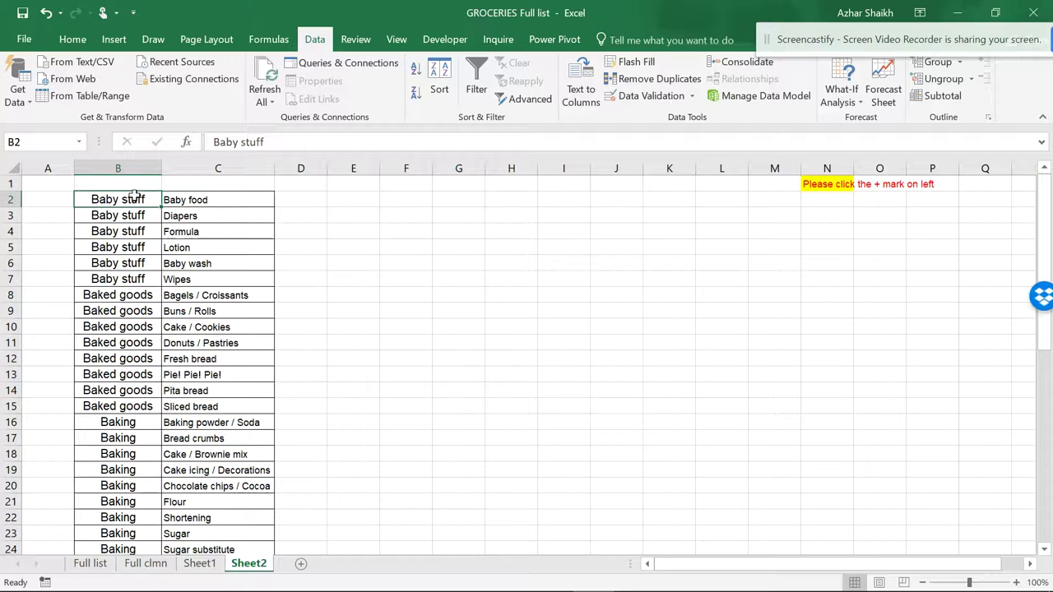
Copy the 'Baby stuff' label from B2 and paste it into cell B1.
{"action": "key", "text": "ctrl+c"}
{"action": "left_click", "coordinate": [131, 181]}
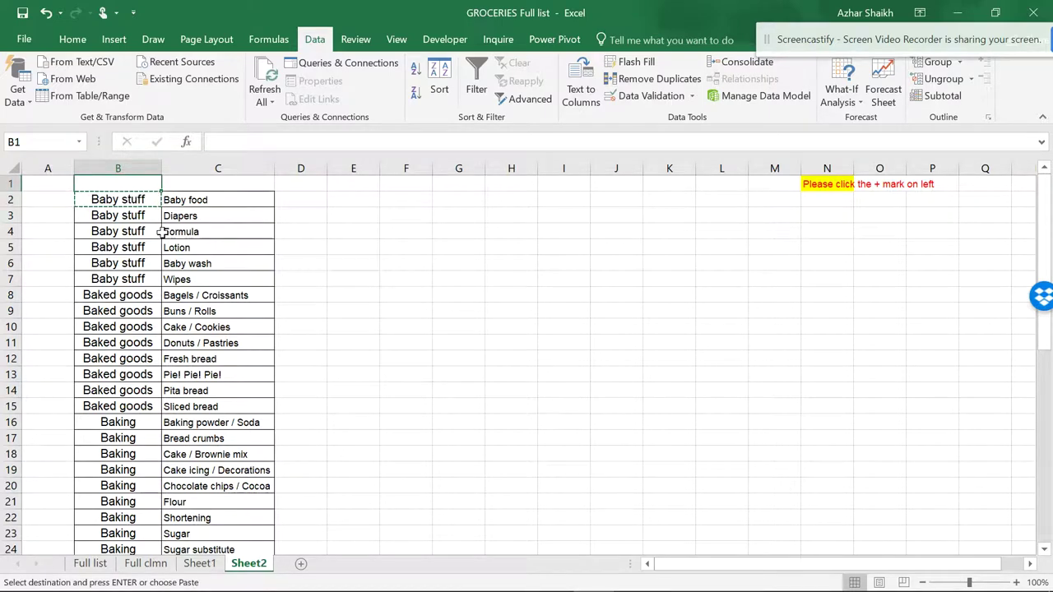
{"action": "key", "text": "ctrl+v"}
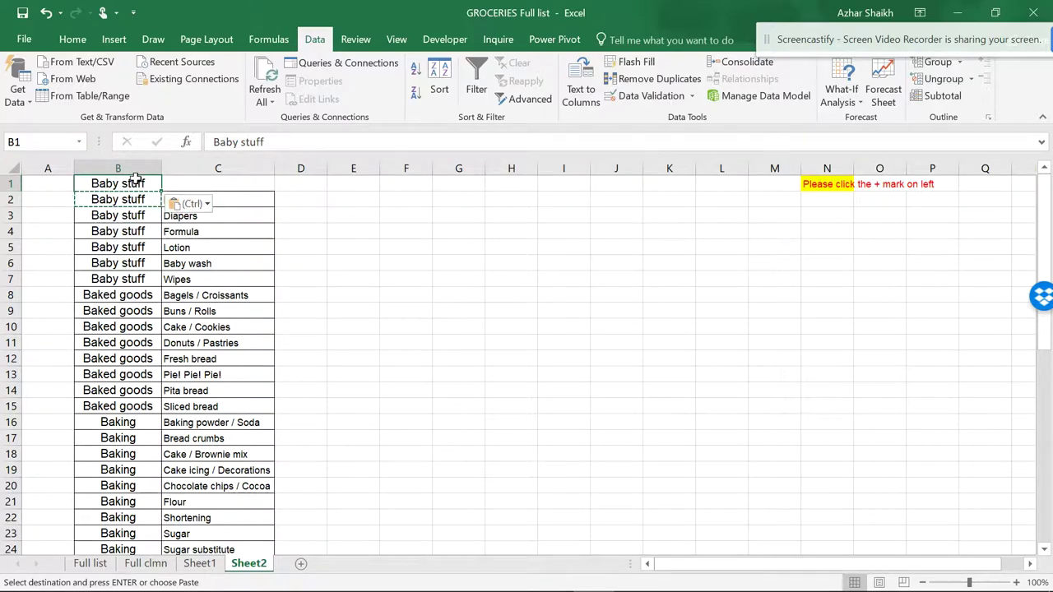
Select the grocery list in columns B and C, rows 1–48.
{"action": "left_click_drag", "start_coordinate": [118, 182], "coordinate": [224, 518]}
{"action": "scroll", "coordinate": [247, 411], "scroll_direction": "up", "scroll_amount": 9}
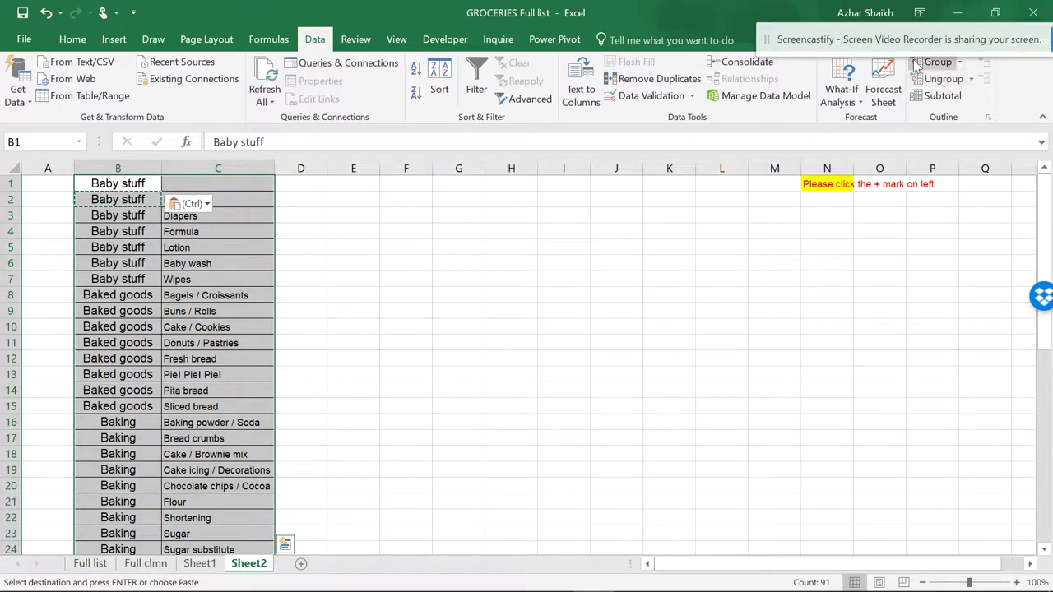
{"action": "left_click", "coordinate": [825, 12]}
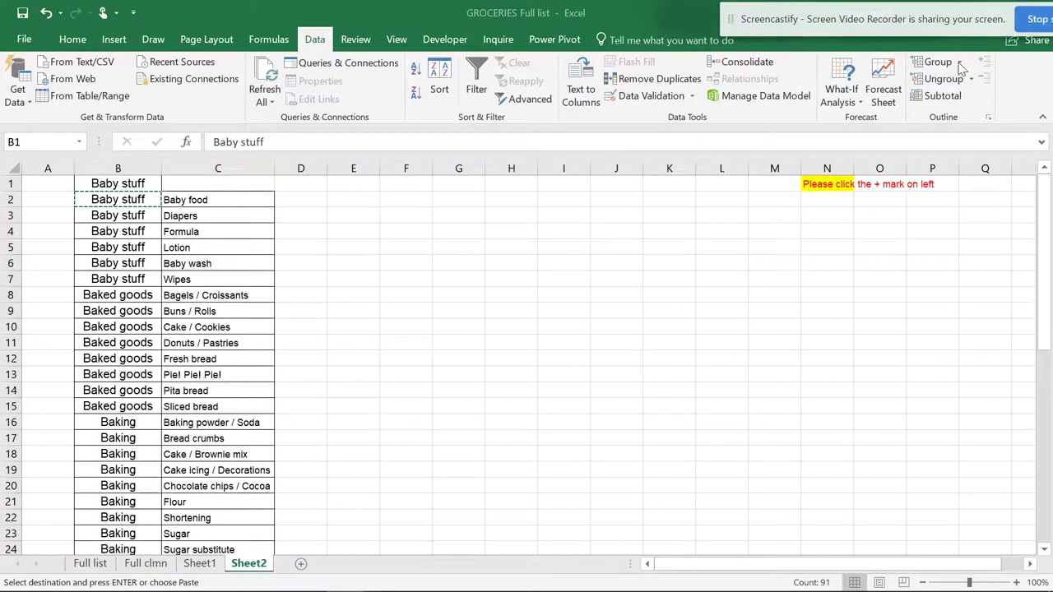
{"action": "left_click", "coordinate": [108, 182]}
{"action": "scroll", "coordinate": [145, 279], "scroll_direction": "down", "scroll_amount": 5}
{"action": "scroll", "coordinate": [145, 279], "scroll_direction": "down", "scroll_amount": 11}
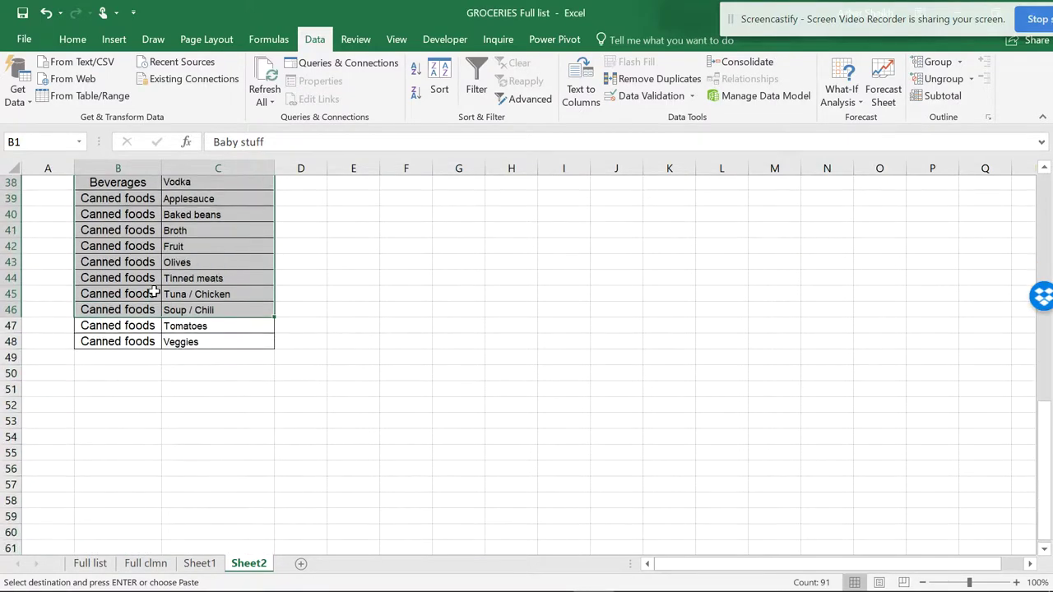
{"action": "scroll", "coordinate": [136, 291], "scroll_direction": "up", "scroll_amount": 2}
{"action": "left_click_drag", "start_coordinate": [208, 268], "coordinate": [124, 183]}
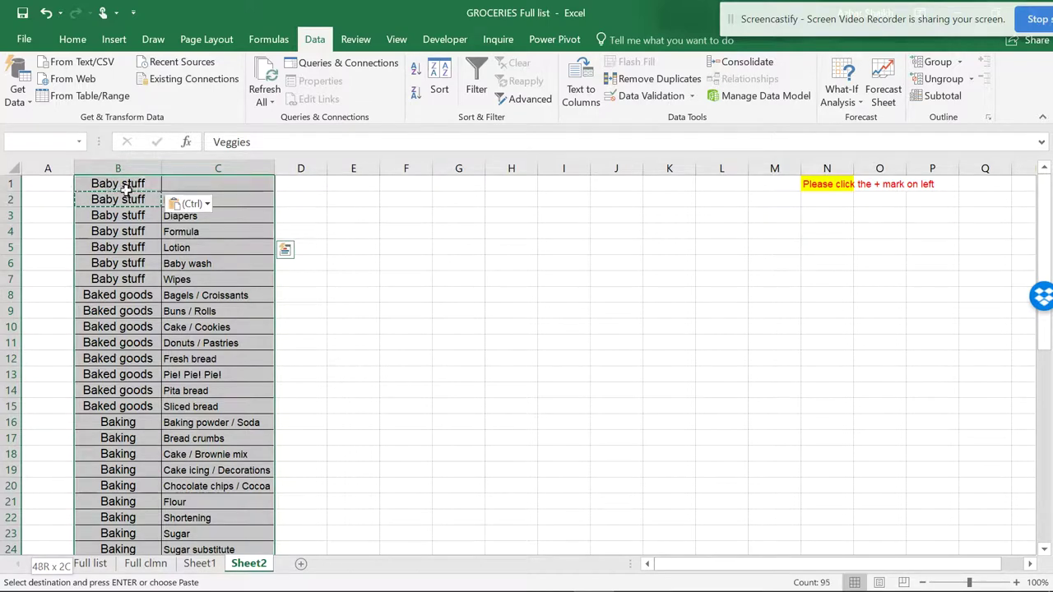
Try Auto Outline, dismiss its error, then group the selection by Rows.
{"action": "left_click", "coordinate": [958, 63]}
{"action": "left_click", "coordinate": [959, 102]}
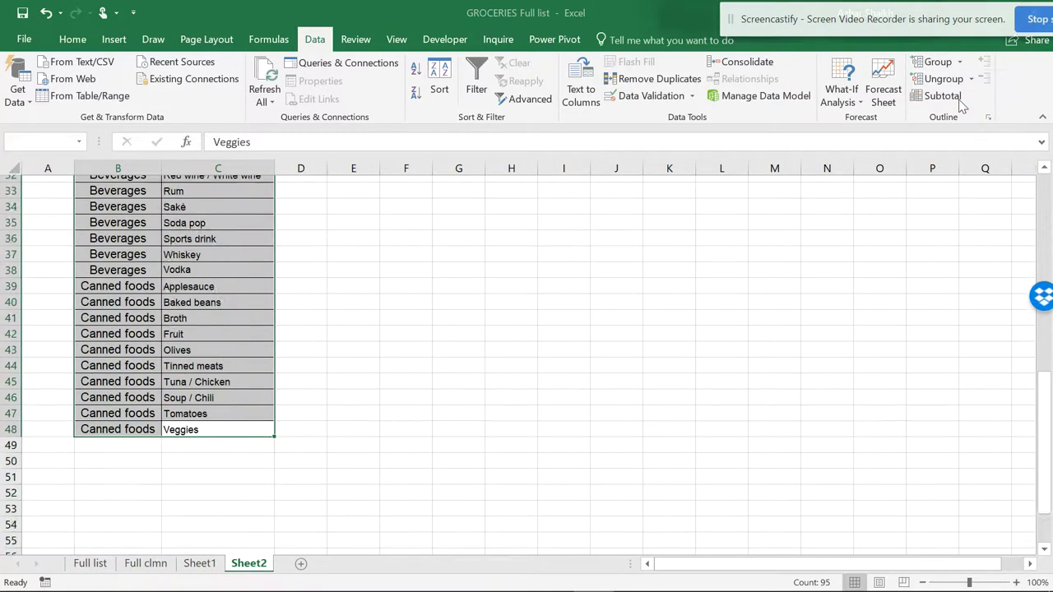
{"action": "left_click", "coordinate": [533, 350]}
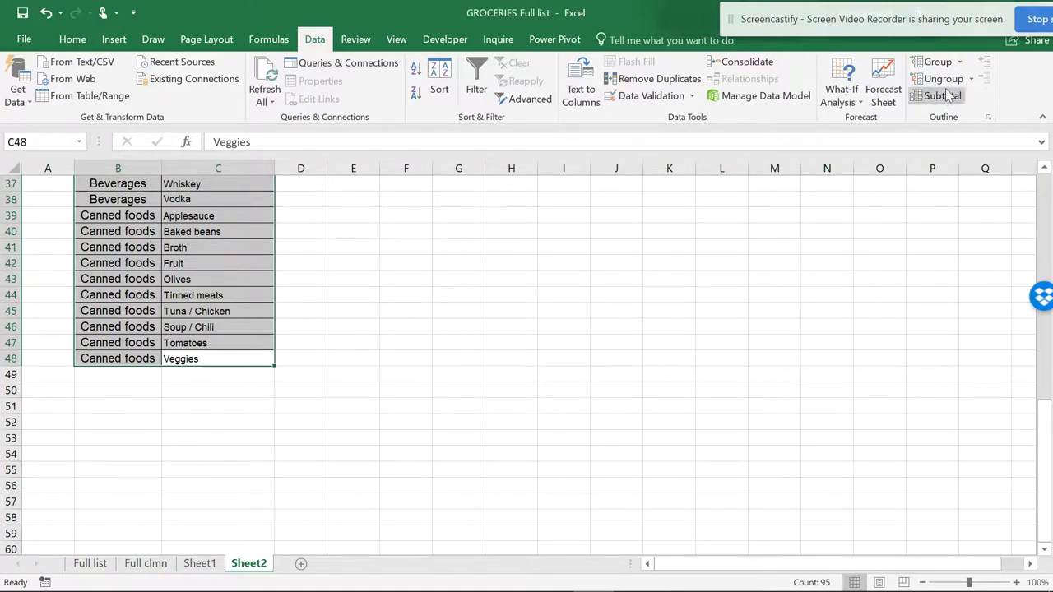
{"action": "left_click", "coordinate": [959, 63]}
{"action": "left_click", "coordinate": [942, 81]}
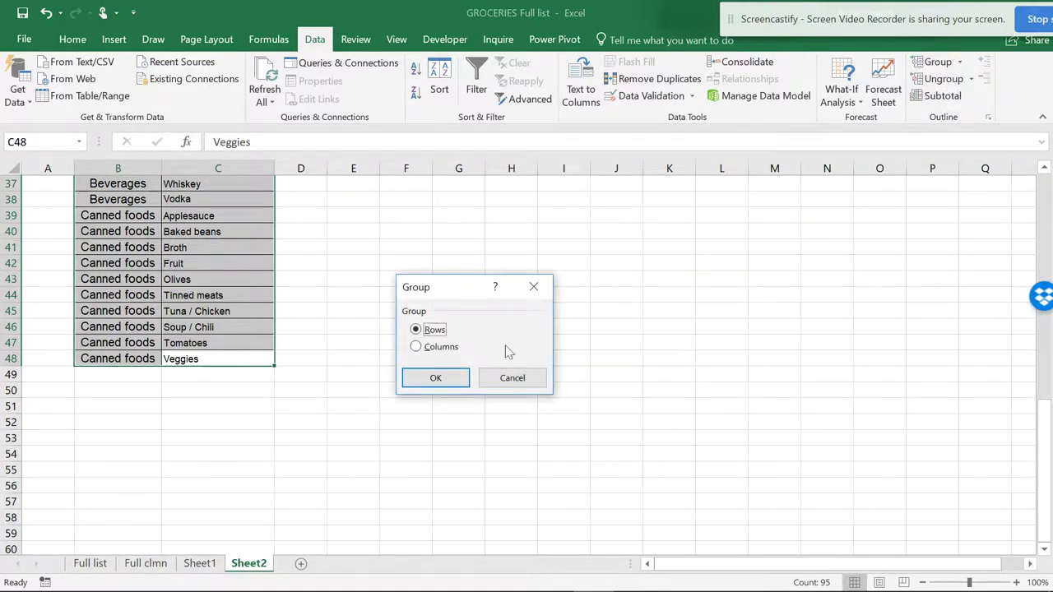
{"action": "left_click", "coordinate": [435, 377]}
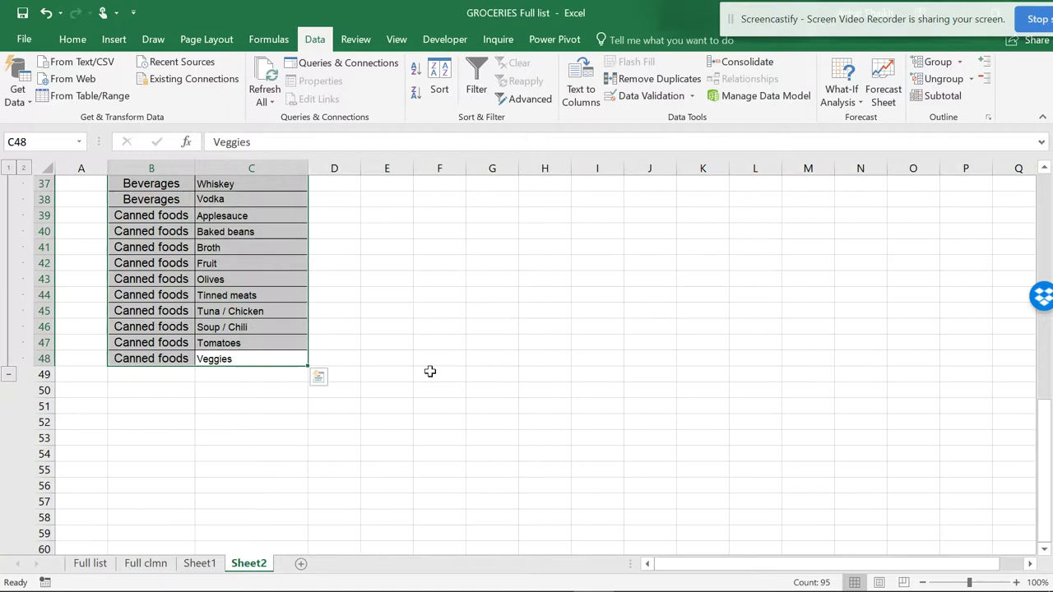
Collapse and re-expand the new rows 1–48 group, then compare with Sheet1's outline.
{"action": "scroll", "coordinate": [90, 345], "scroll_direction": "up", "scroll_amount": 10}
{"action": "scroll", "coordinate": [54, 321], "scroll_direction": "up", "scroll_amount": 2}
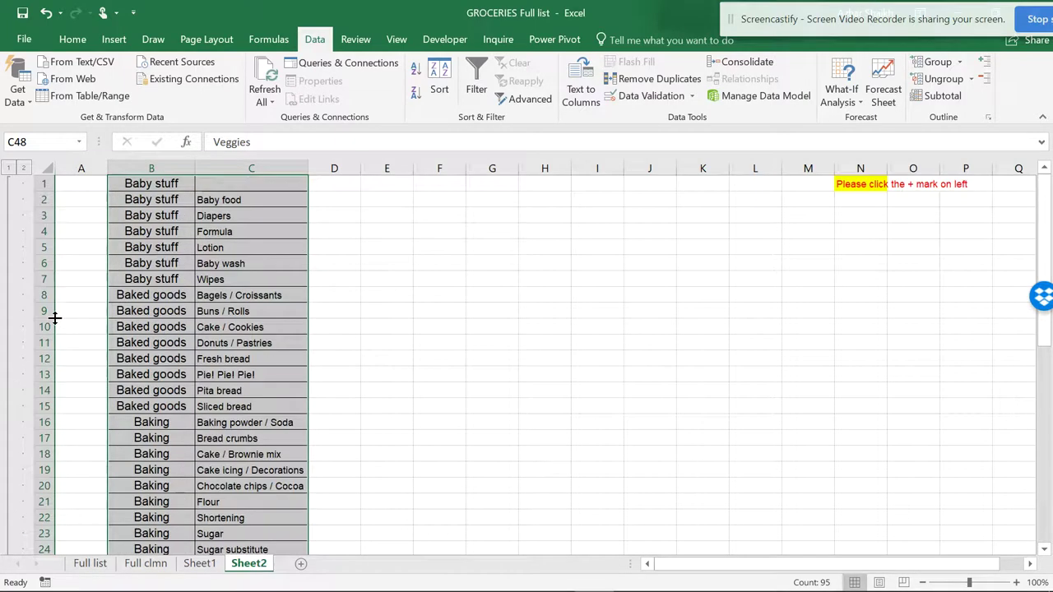
{"action": "left_click", "coordinate": [9, 167]}
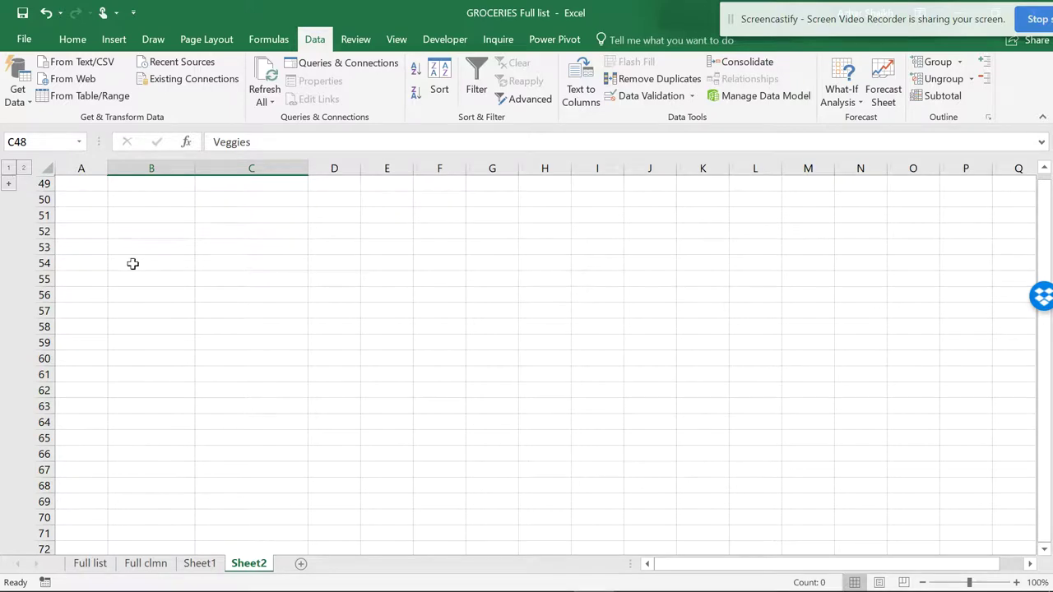
{"action": "left_click", "coordinate": [8, 184]}
{"action": "scroll", "coordinate": [57, 238], "scroll_direction": "up", "scroll_amount": 9}
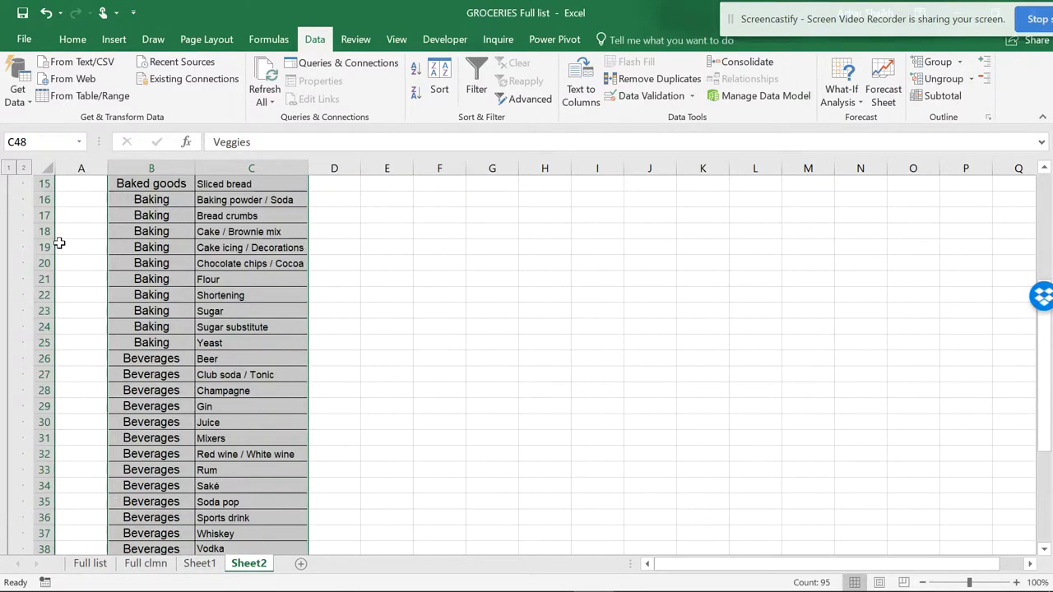
{"action": "left_click", "coordinate": [199, 564]}
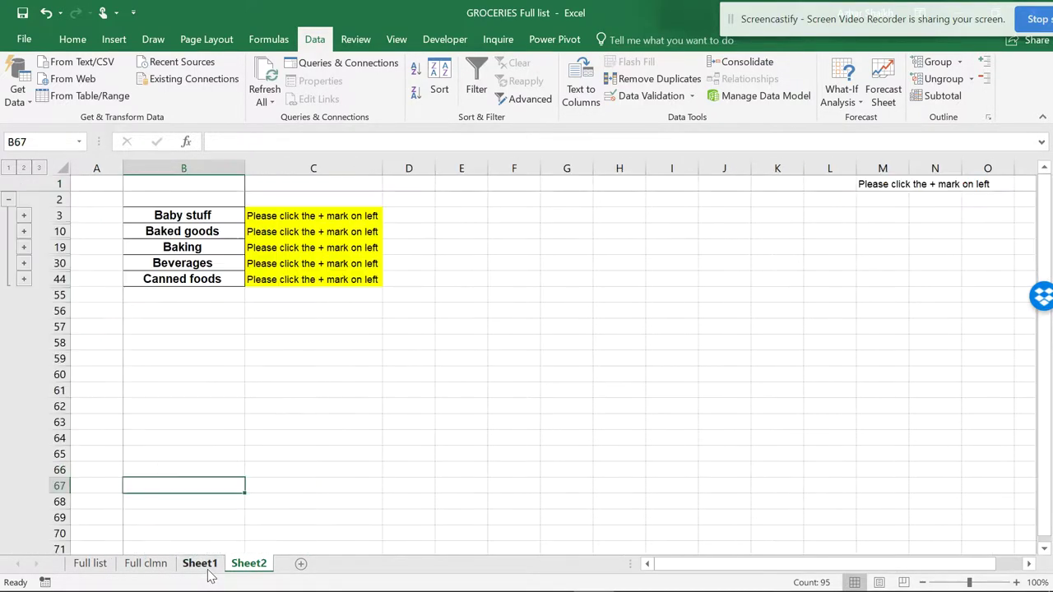
Go back to Sheet2 and ungroup the grocery list's rows.
{"action": "left_click", "coordinate": [248, 564]}
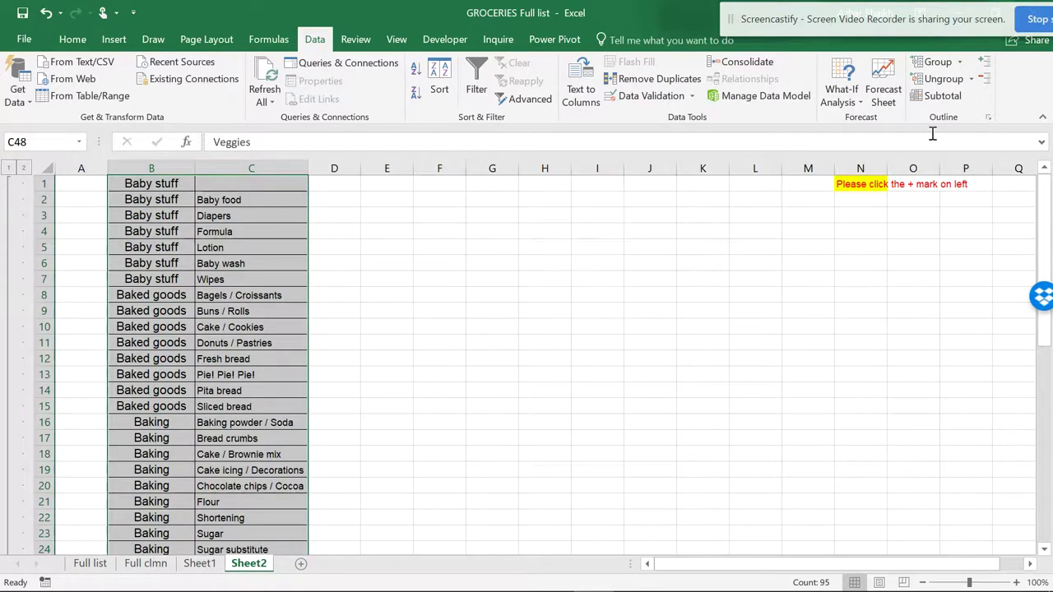
{"action": "left_click", "coordinate": [937, 79]}
{"action": "left_click", "coordinate": [459, 379]}
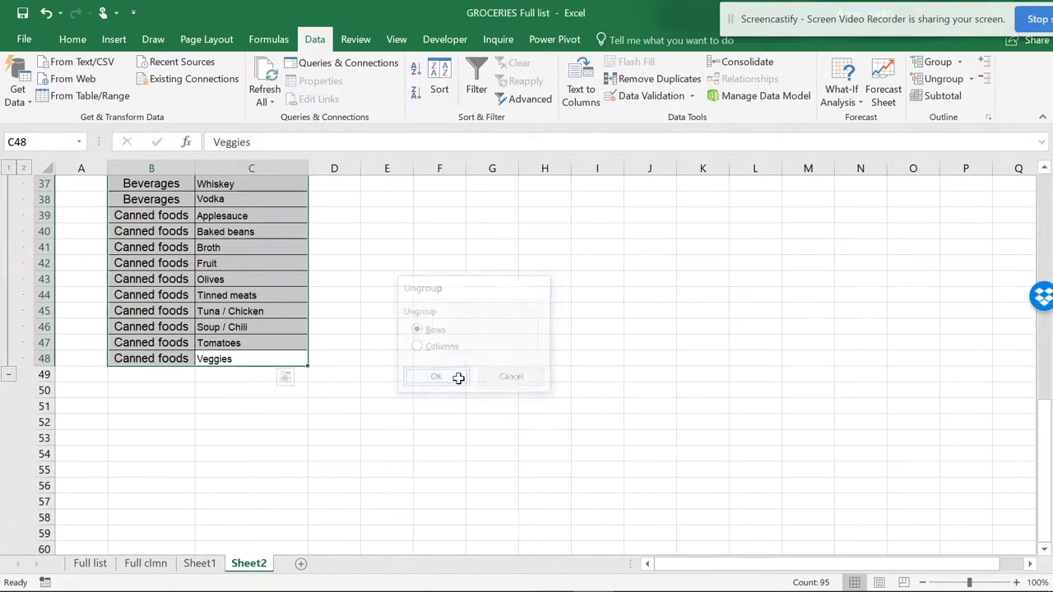
{"action": "scroll", "coordinate": [344, 341], "scroll_direction": "up", "scroll_amount": 11}
{"action": "scroll", "coordinate": [343, 339], "scroll_direction": "up", "scroll_amount": 1}
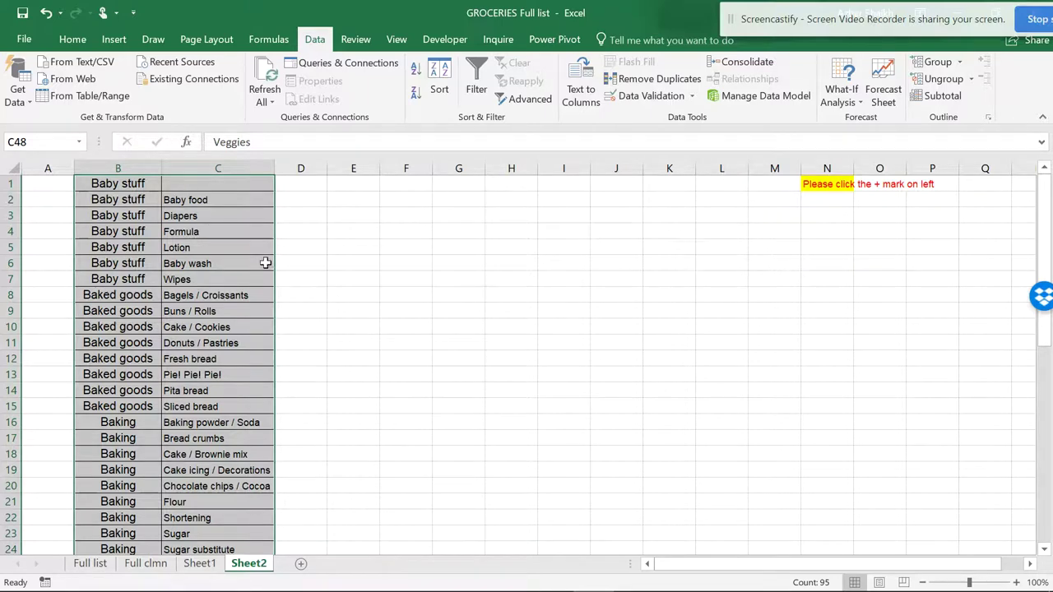
Select the grocery list B1:C48 and launch Subtotal, which raises the column-label warning.
{"action": "scroll", "coordinate": [266, 263], "scroll_direction": "down", "scroll_amount": 6}
{"action": "scroll", "coordinate": [265, 265], "scroll_direction": "up", "scroll_amount": 5}
{"action": "scroll", "coordinate": [266, 265], "scroll_direction": "up", "scroll_amount": 1}
{"action": "left_click_drag", "start_coordinate": [301, 184], "coordinate": [288, 357]}
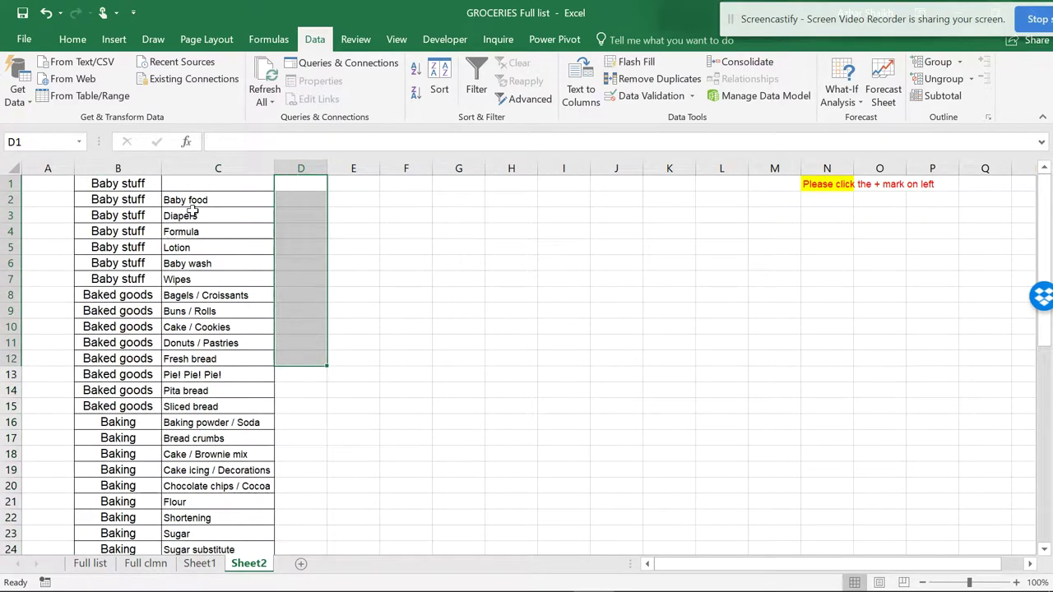
{"action": "left_click_drag", "start_coordinate": [147, 190], "coordinate": [199, 508]}
{"action": "scroll", "coordinate": [218, 247], "scroll_direction": "up", "scroll_amount": 9}
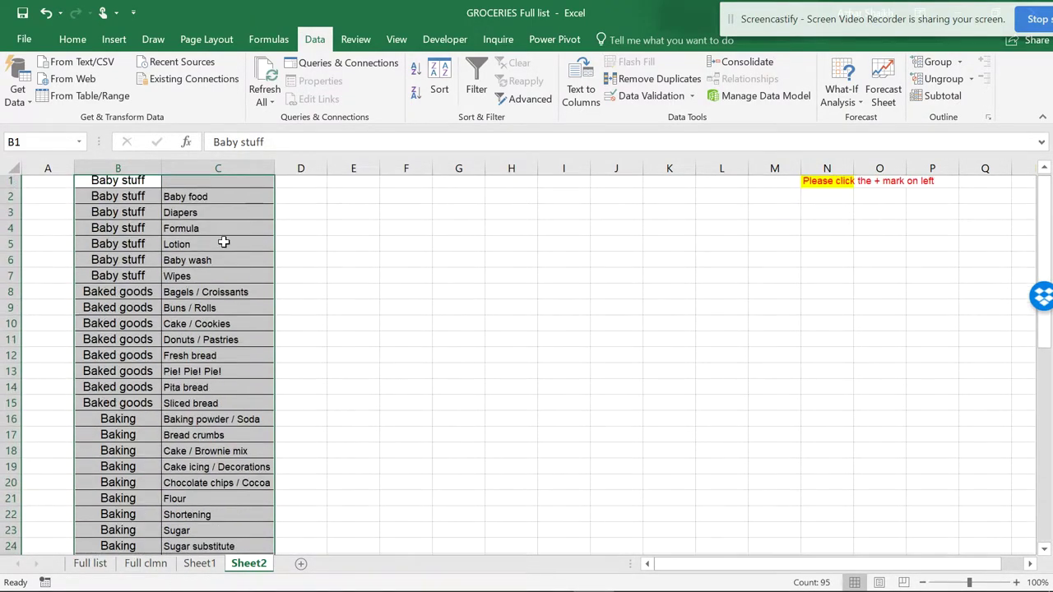
{"action": "left_click", "coordinate": [942, 96]}
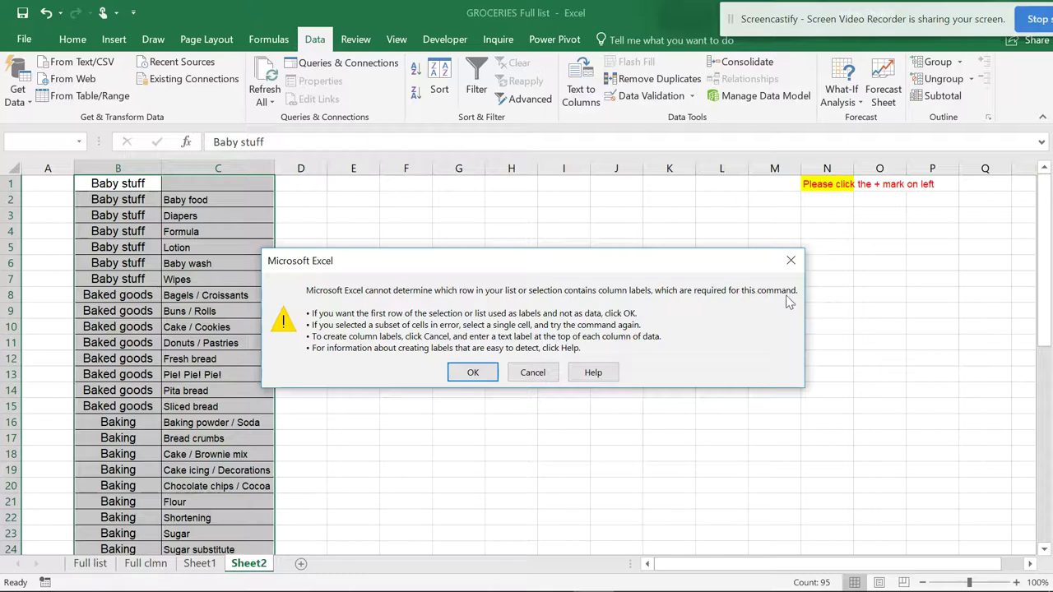
Use the first row as labels and add Count subtotals on column C at each change in column B.
{"action": "left_click", "coordinate": [473, 372]}
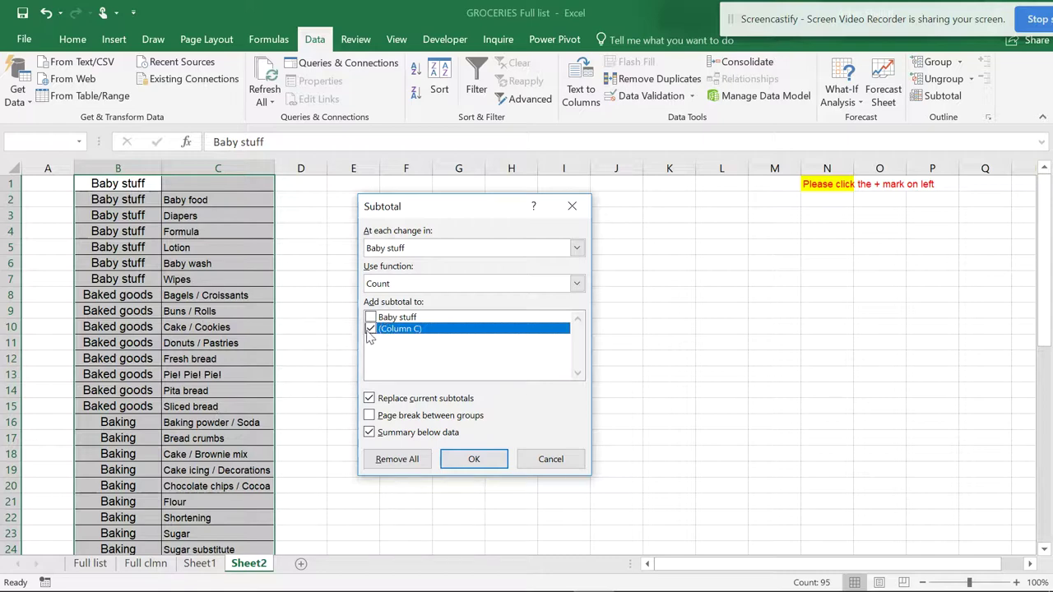
{"action": "left_click", "coordinate": [371, 401]}
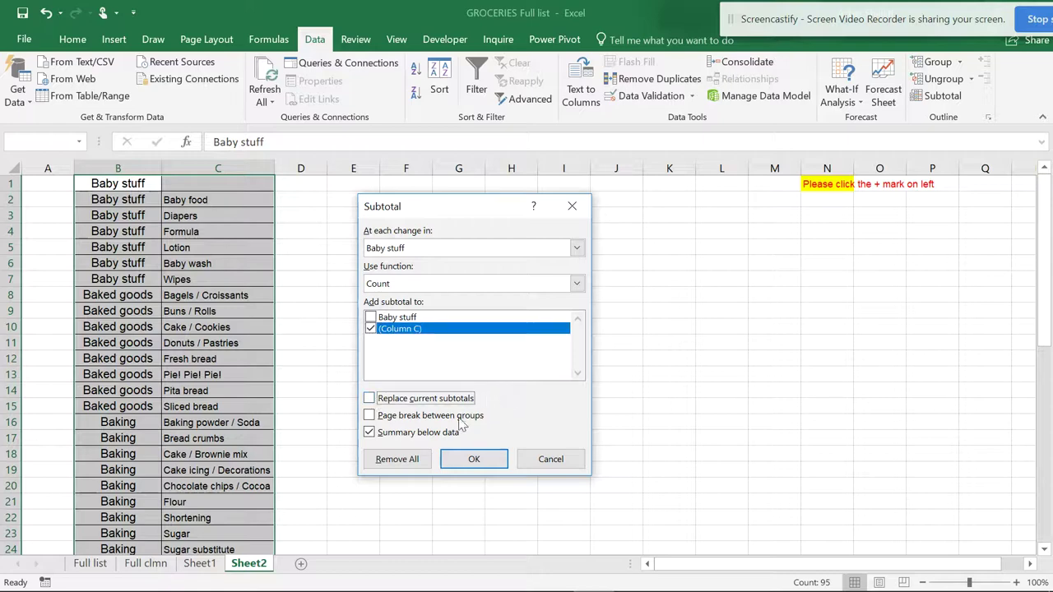
{"action": "left_click", "coordinate": [371, 433]}
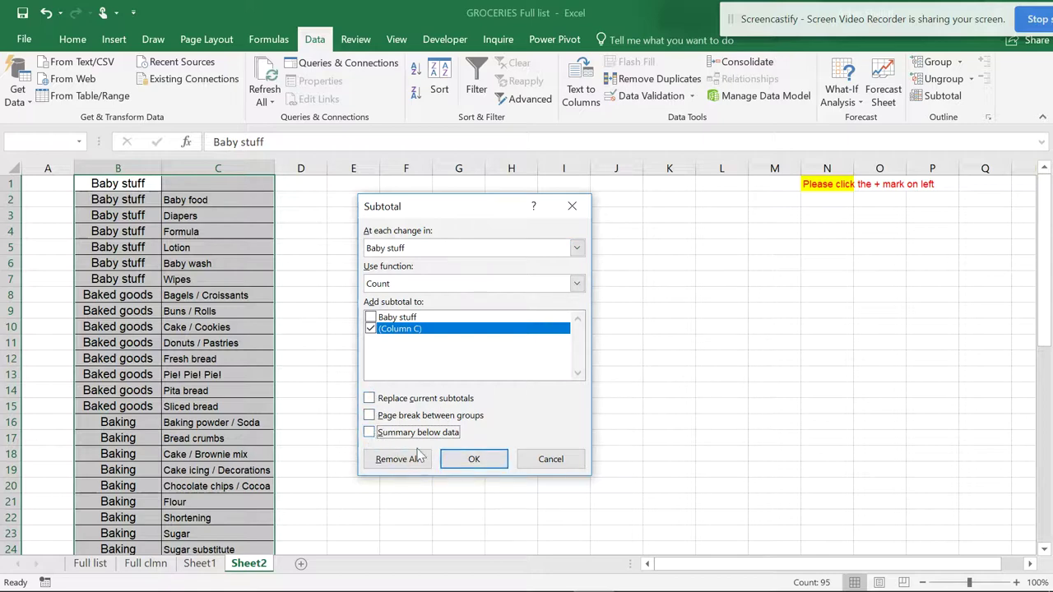
{"action": "left_click", "coordinate": [484, 460]}
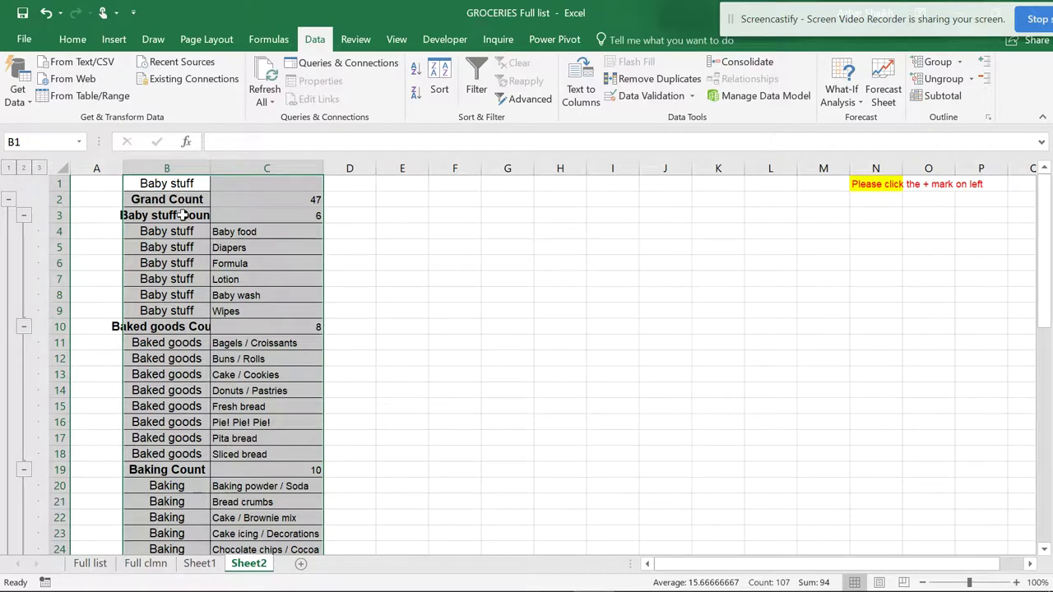
Autofit column B, replace 'count' with nothing in all subtotal labels, and select the Grand row 2.
{"action": "double_click", "coordinate": [211, 169]}
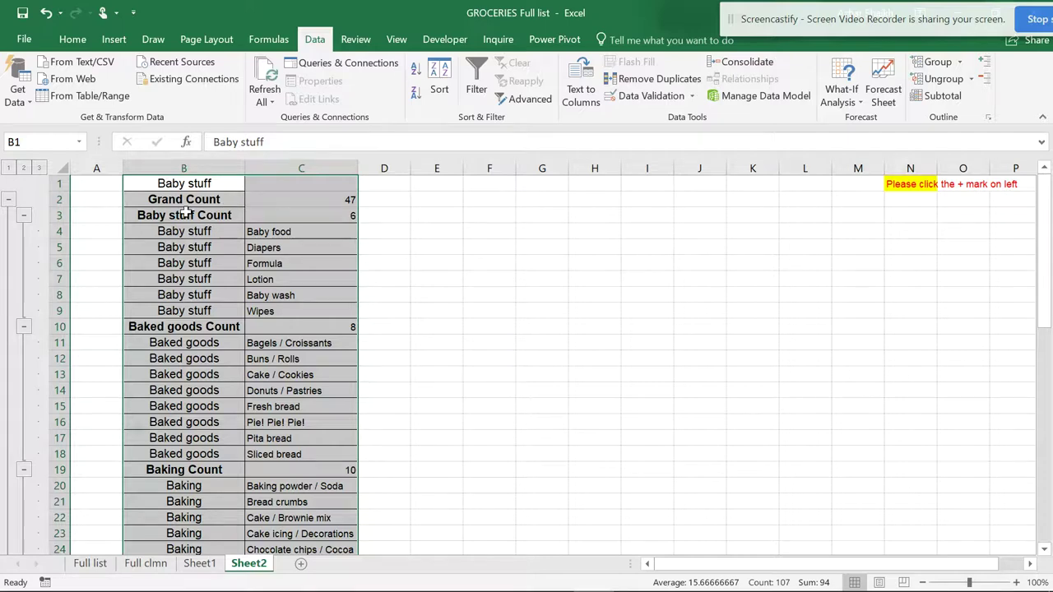
{"action": "key", "text": "ctrl+h"}
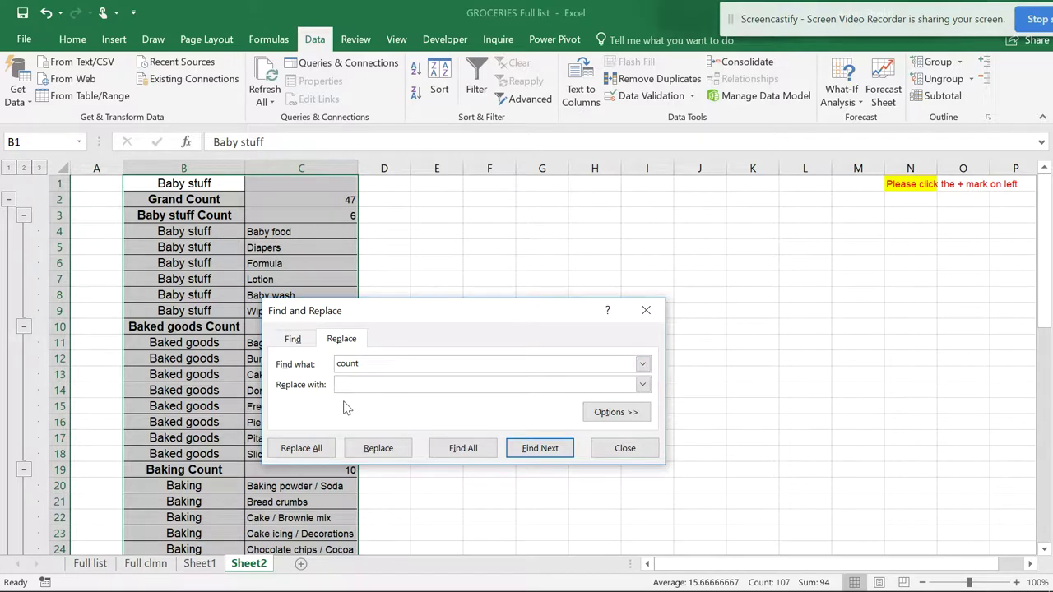
{"action": "left_click", "coordinate": [315, 449]}
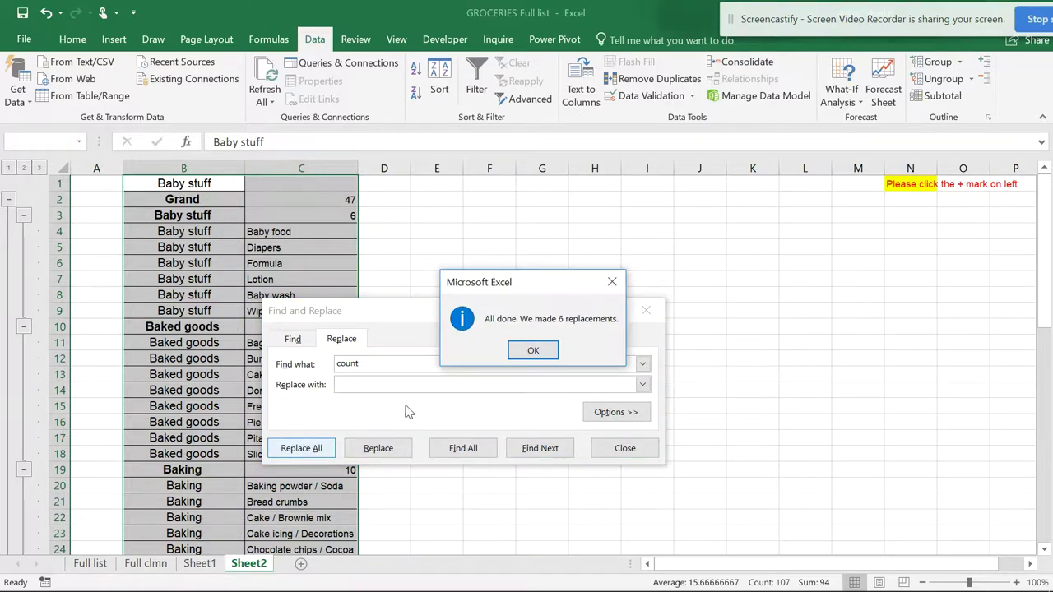
{"action": "left_click", "coordinate": [532, 350]}
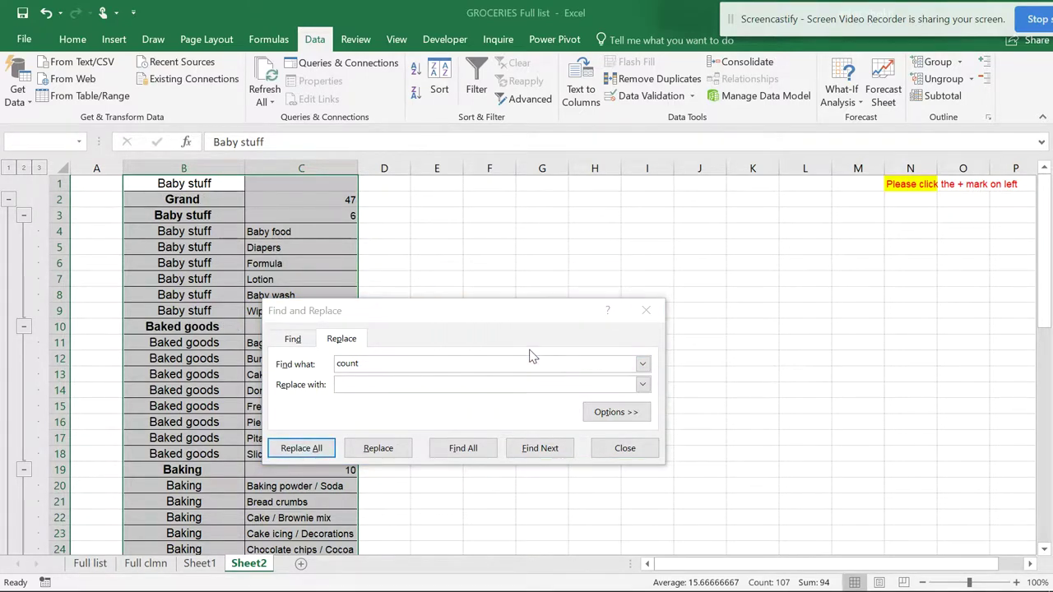
{"action": "left_click", "coordinate": [617, 447]}
{"action": "left_click", "coordinate": [63, 199]}
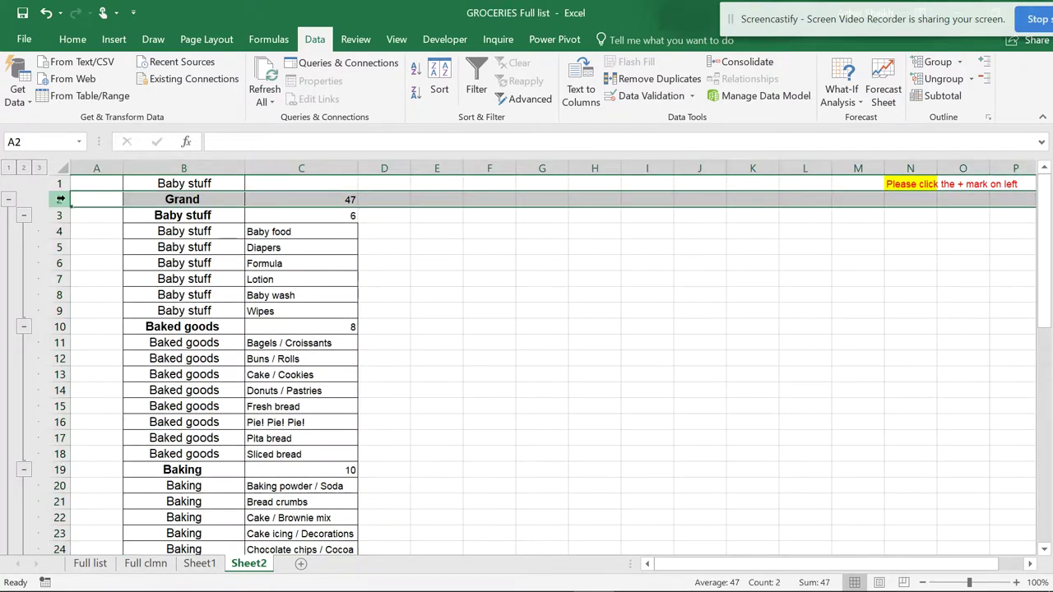
{"action": "right_click", "coordinate": [64, 199]}
Delete the Grand total row, collapse to category rows, and clear the counts in C2:C43.
{"action": "left_click", "coordinate": [141, 332]}
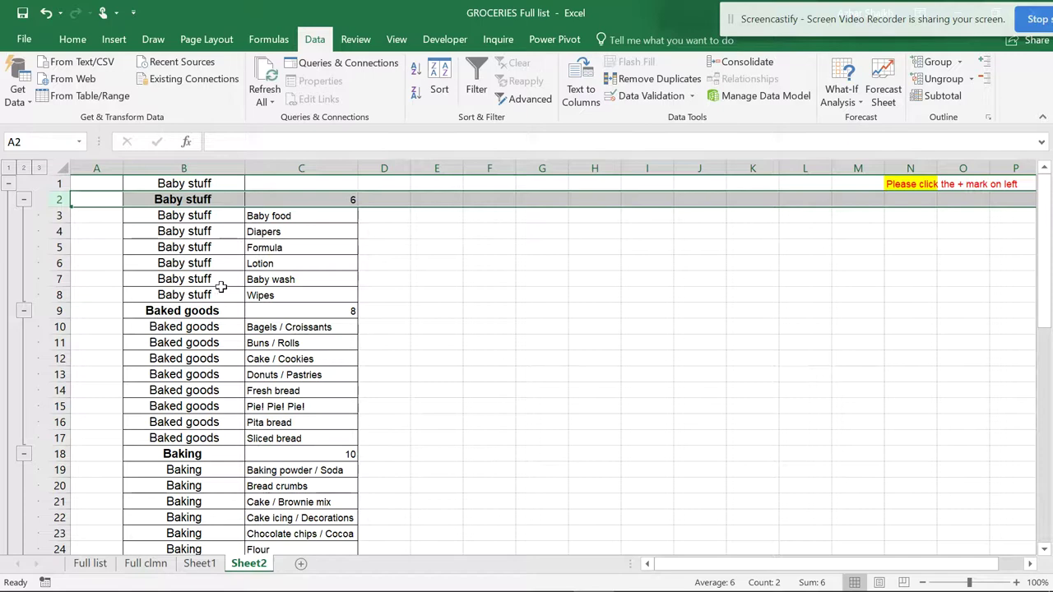
{"action": "left_click", "coordinate": [24, 168]}
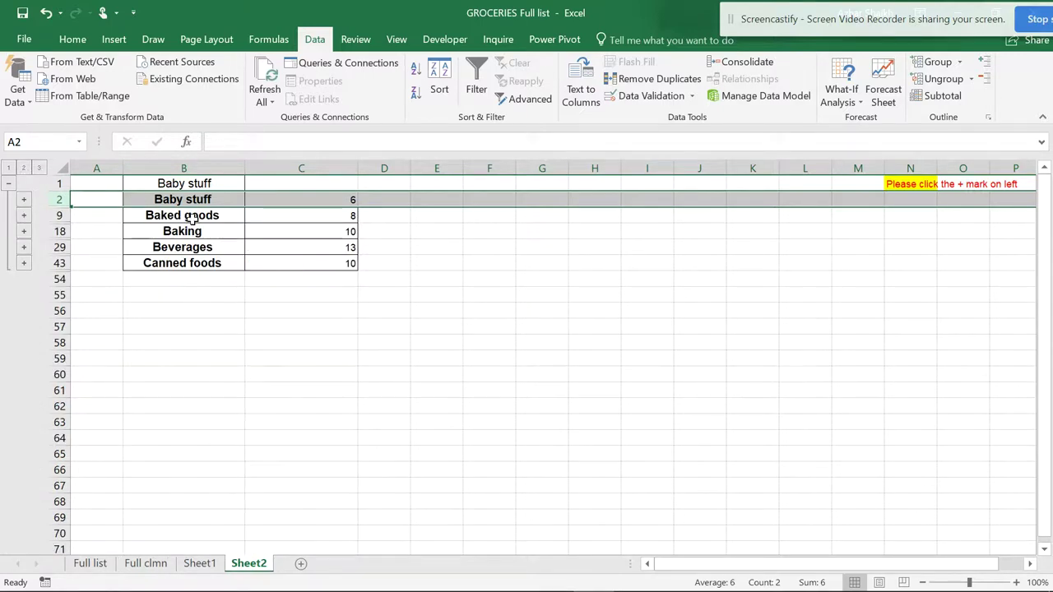
{"action": "left_click_drag", "start_coordinate": [321, 200], "coordinate": [316, 258]}
{"action": "key", "text": "ctrl+c"}
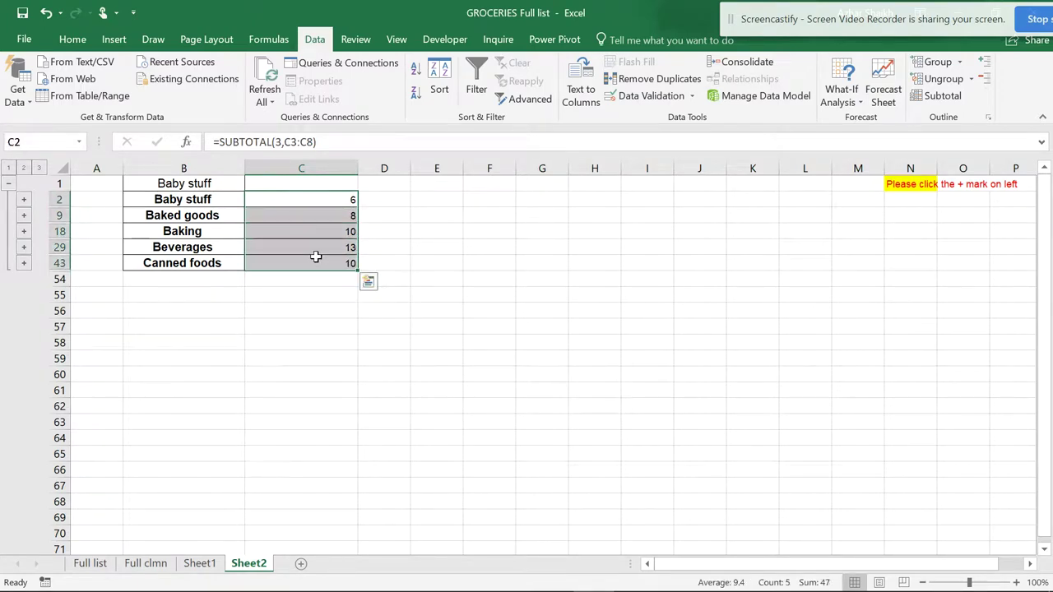
{"action": "key", "text": "Delete"}
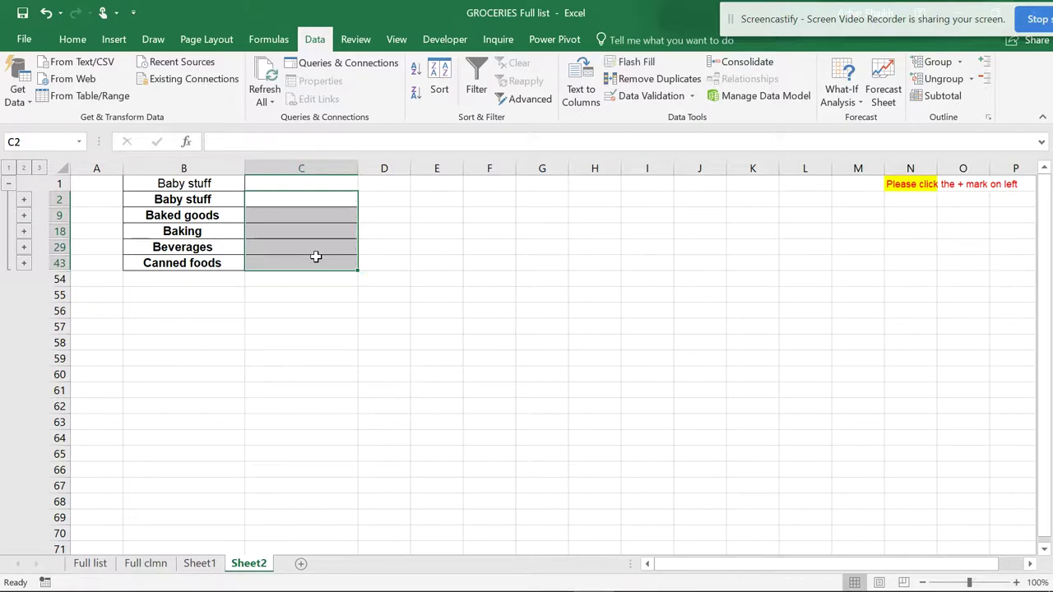
Paste the cleared counts back, checking them by expanding and collapsing the Baby stuff group.
{"action": "left_click", "coordinate": [24, 199]}
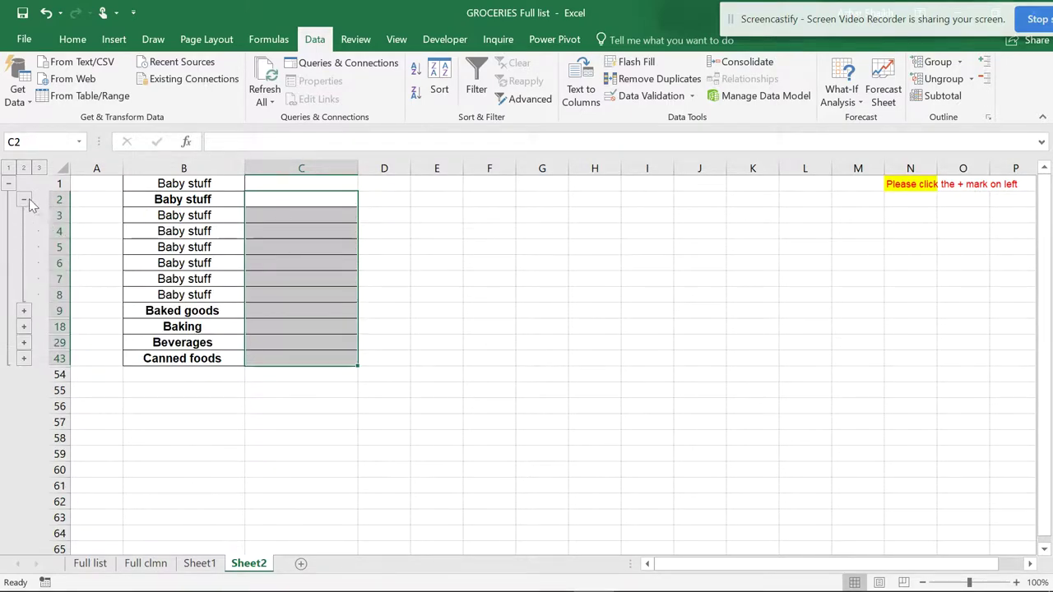
{"action": "left_click", "coordinate": [25, 200]}
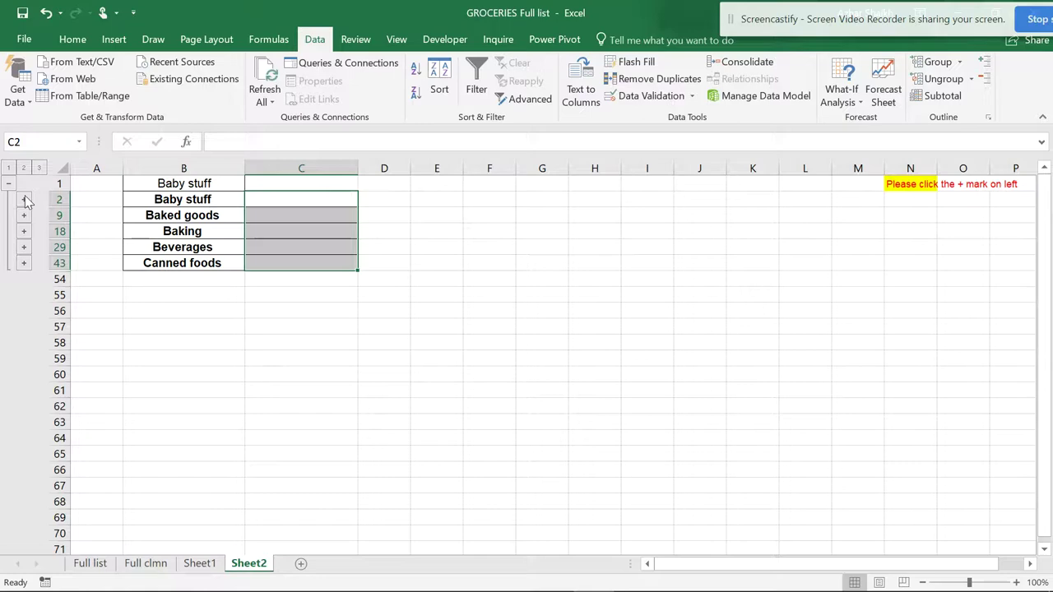
{"action": "left_click", "coordinate": [25, 199]}
{"action": "left_click", "coordinate": [25, 200]}
{"action": "key", "text": "ctrl+v"}
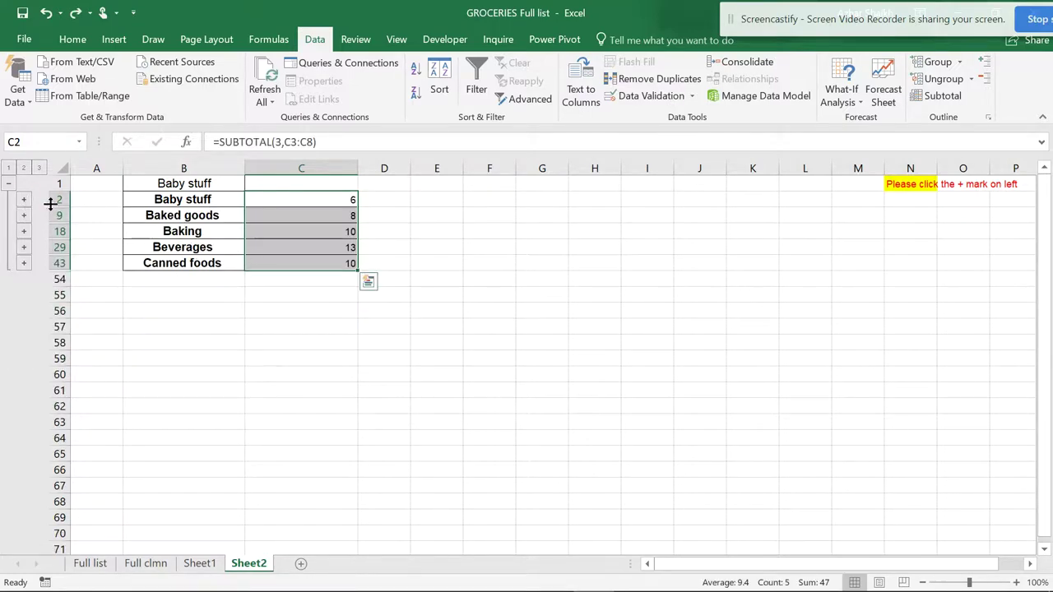
{"action": "left_click", "coordinate": [24, 201]}
{"action": "left_click", "coordinate": [24, 201]}
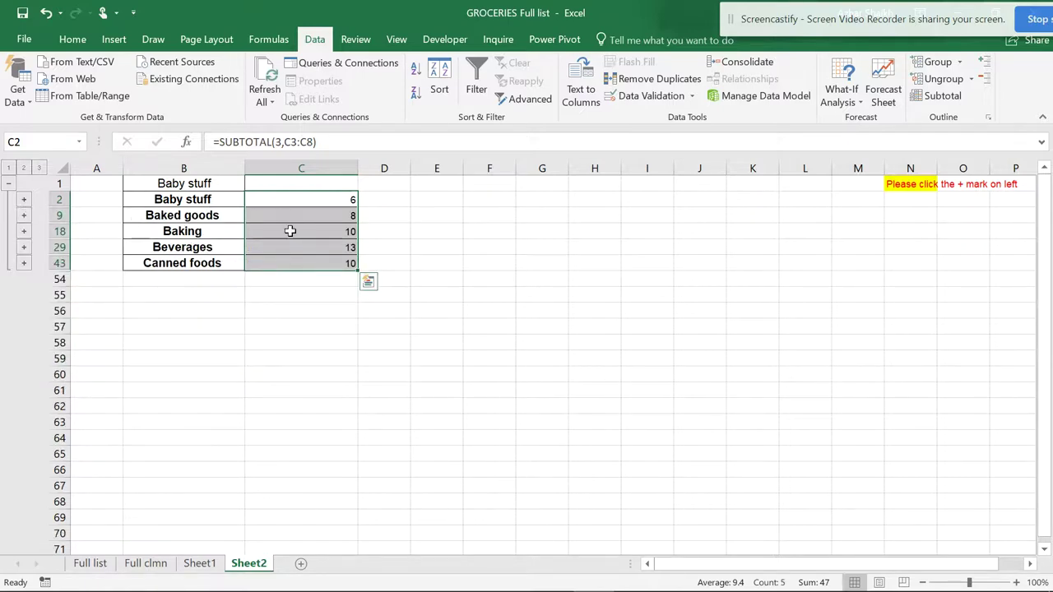
Select only the visible count cells with Go To Special > Visible cells only, then delete them.
{"action": "left_click", "coordinate": [73, 39]}
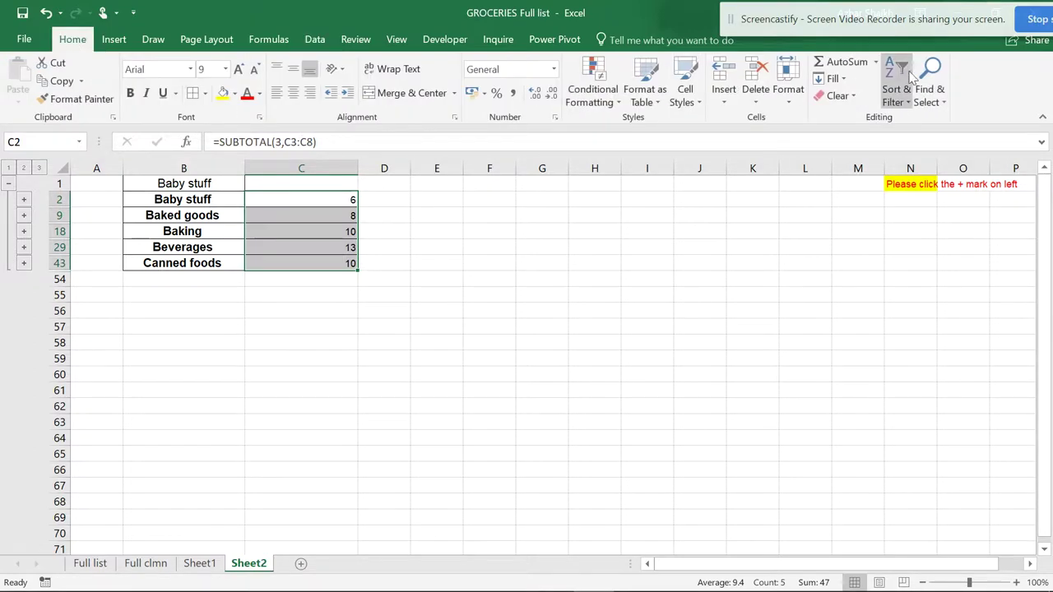
{"action": "left_click", "coordinate": [929, 97]}
{"action": "left_click", "coordinate": [957, 176]}
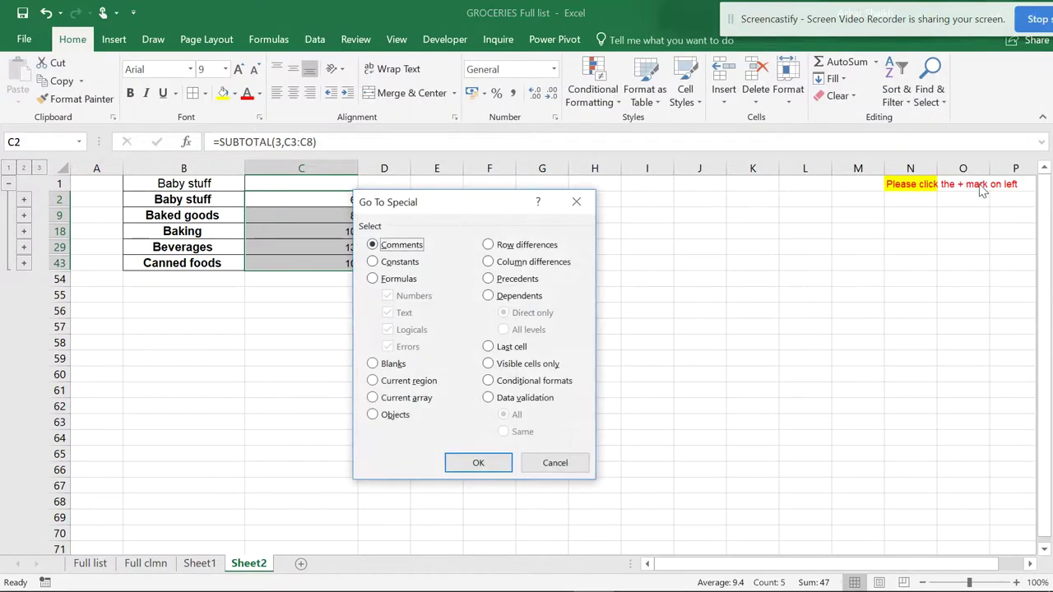
{"action": "left_click", "coordinate": [527, 363]}
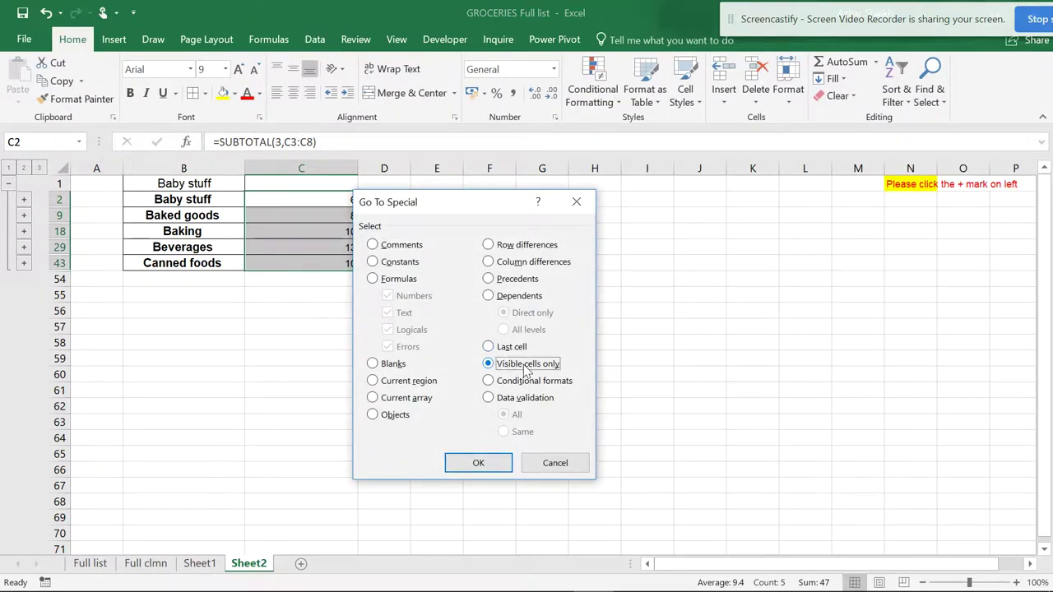
{"action": "left_click", "coordinate": [476, 464]}
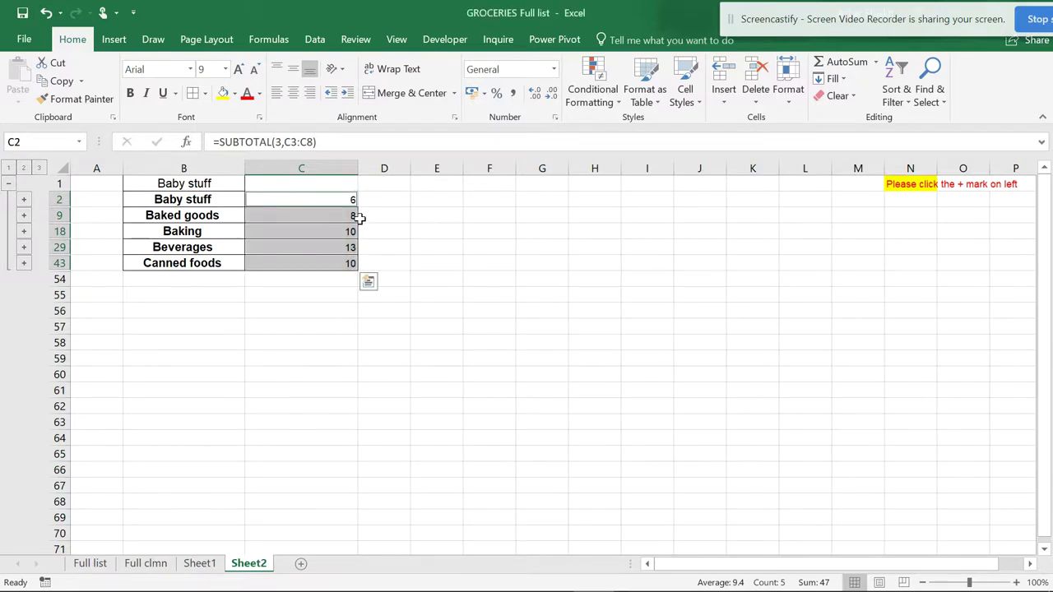
{"action": "key", "text": "Delete"}
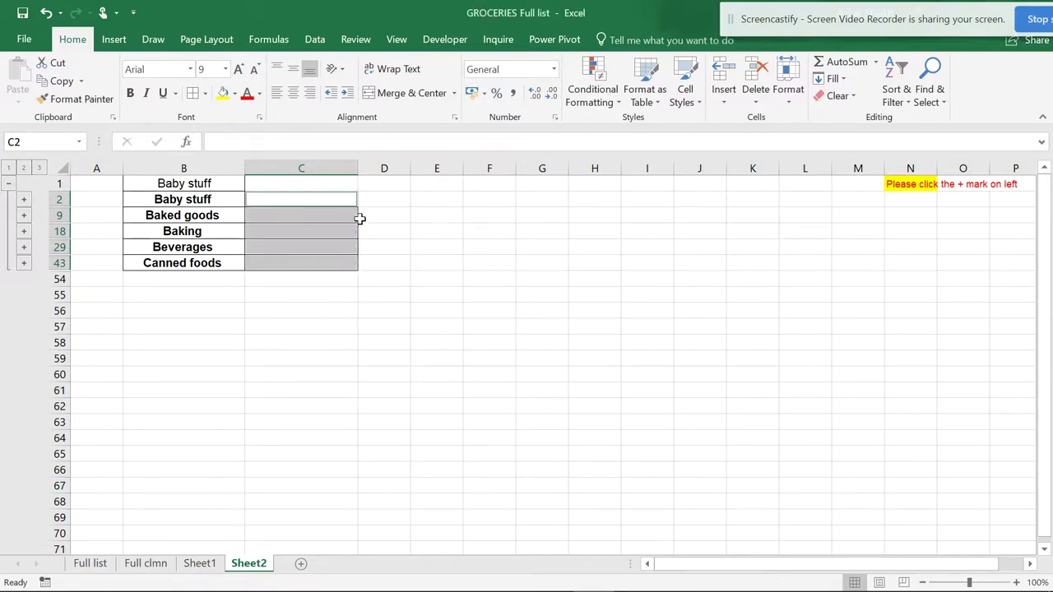
Copy the yellow note from N1 and select only the visible cells in C2:C29.
{"action": "left_click", "coordinate": [901, 189]}
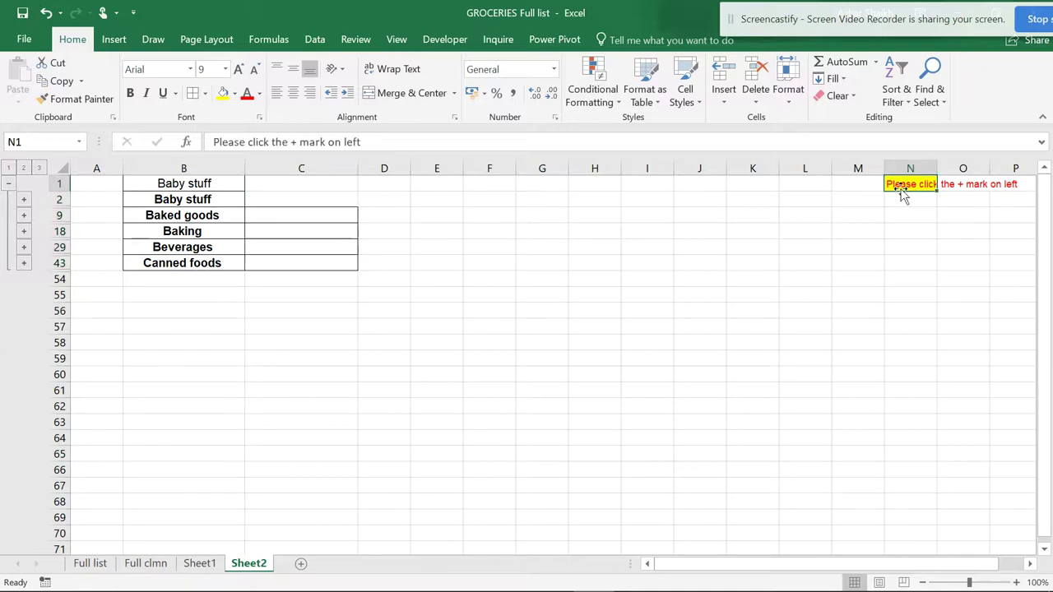
{"action": "key", "text": "ctrl+c"}
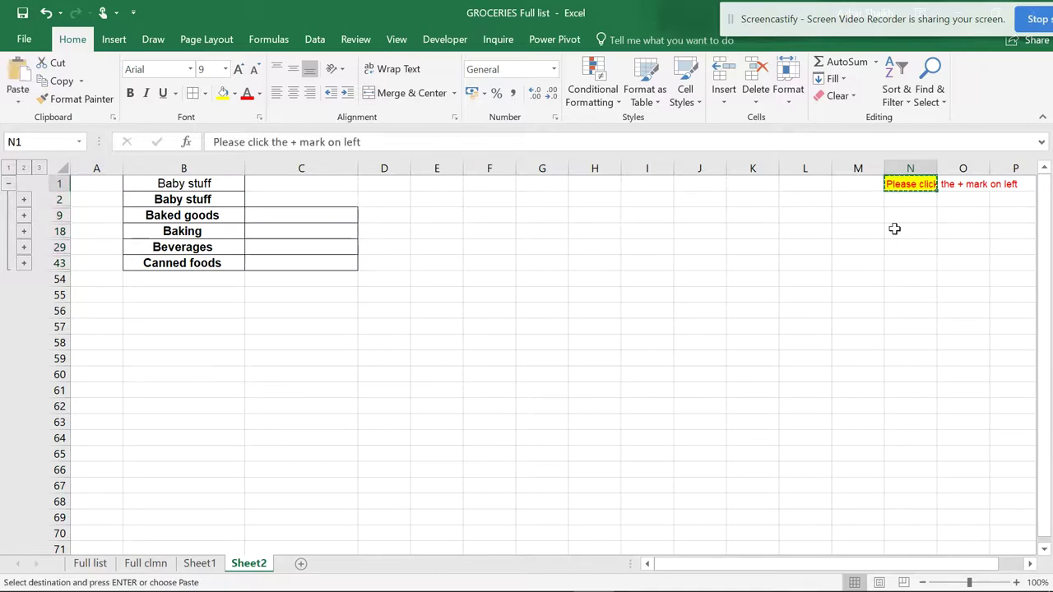
{"action": "left_click_drag", "start_coordinate": [305, 198], "coordinate": [300, 263]}
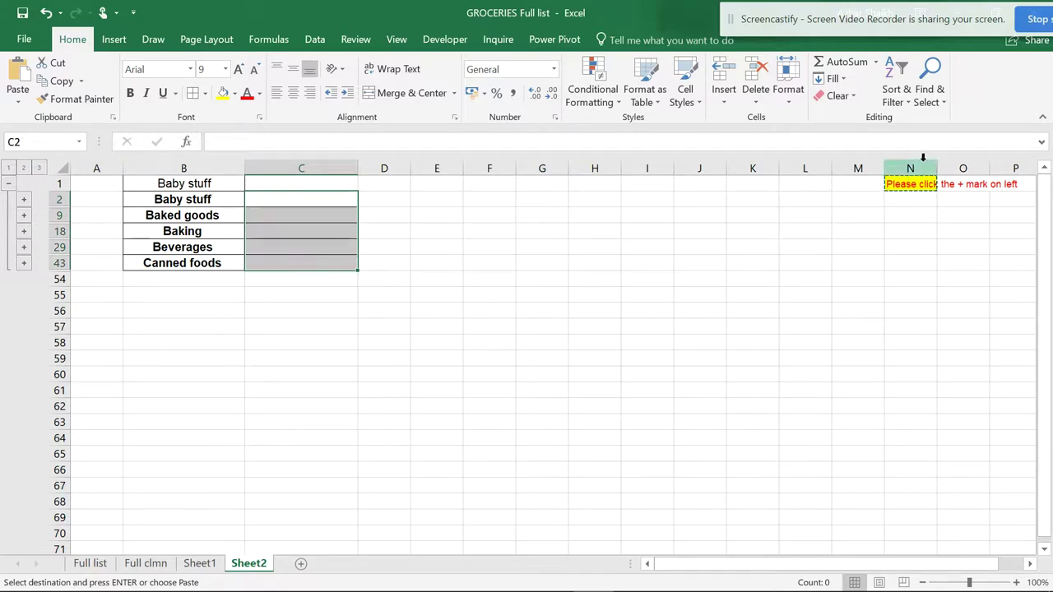
{"action": "left_click", "coordinate": [929, 89]}
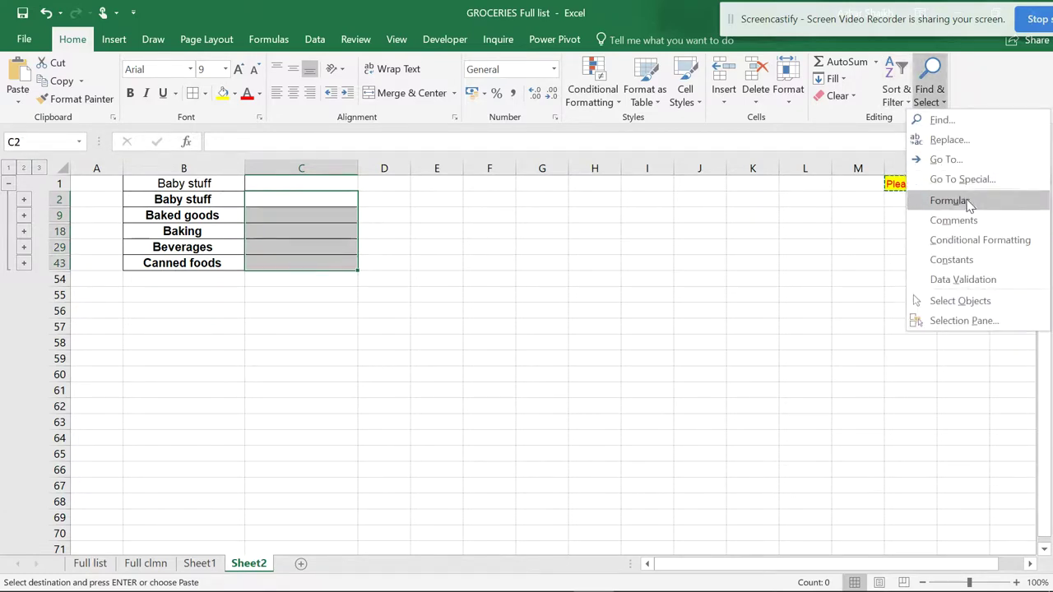
{"action": "left_click", "coordinate": [970, 185]}
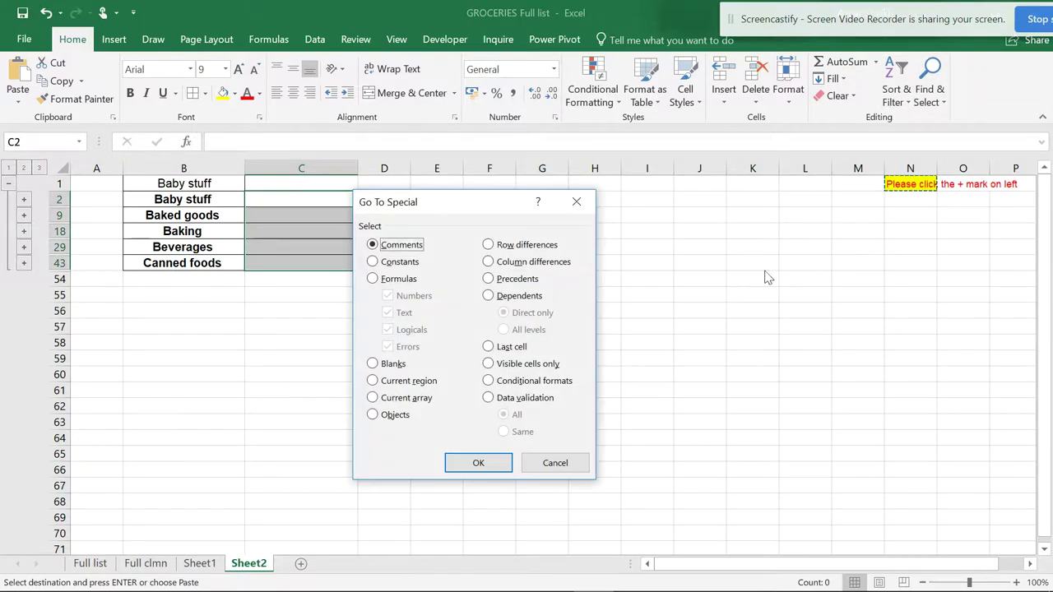
{"action": "left_click", "coordinate": [529, 364]}
{"action": "left_click", "coordinate": [478, 463]}
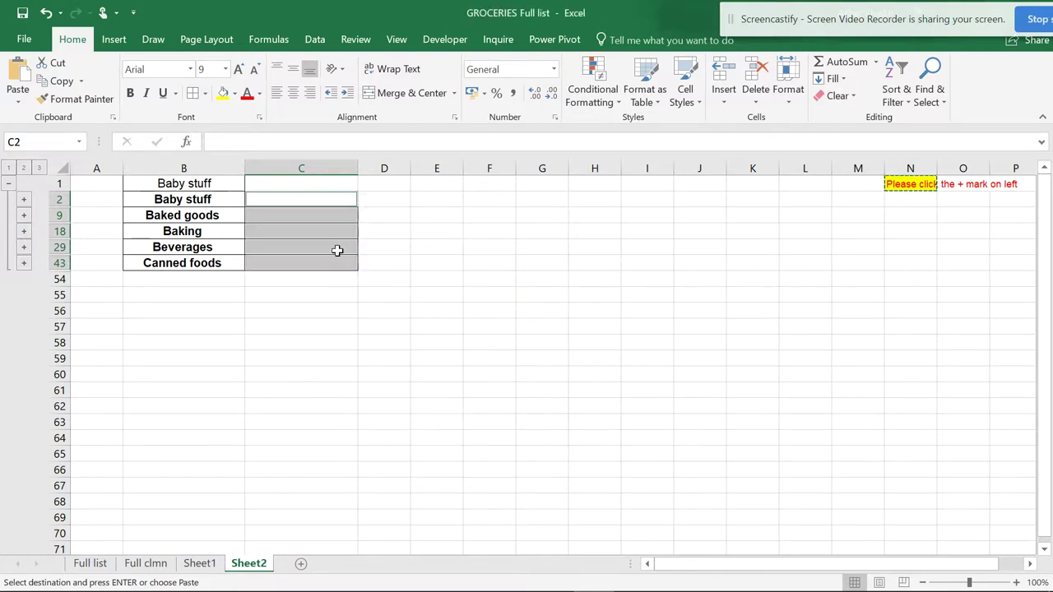
Paste the note with its yellow formatting into the visible category cells and autofit column C.
{"action": "right_click", "coordinate": [322, 207]}
{"action": "left_click", "coordinate": [380, 271]}
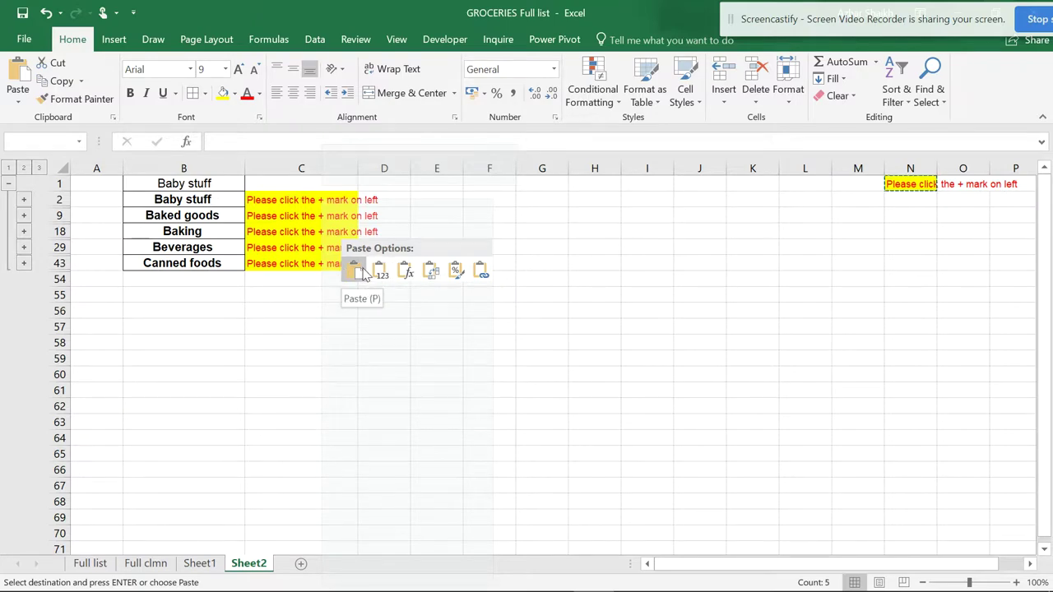
{"action": "left_click", "coordinate": [354, 270]}
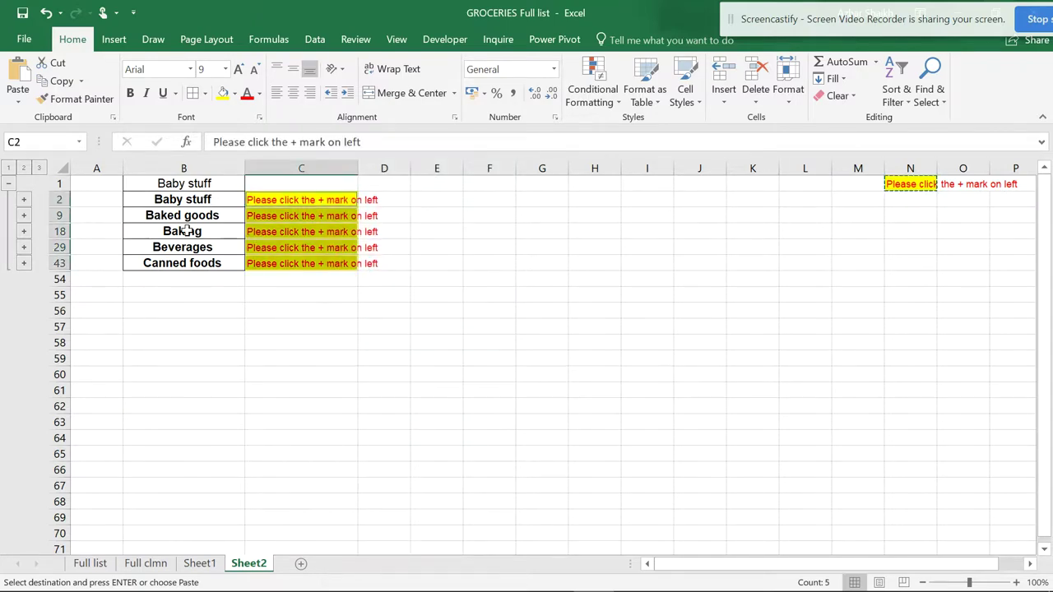
{"action": "left_click_drag", "start_coordinate": [359, 171], "coordinate": [362, 171]}
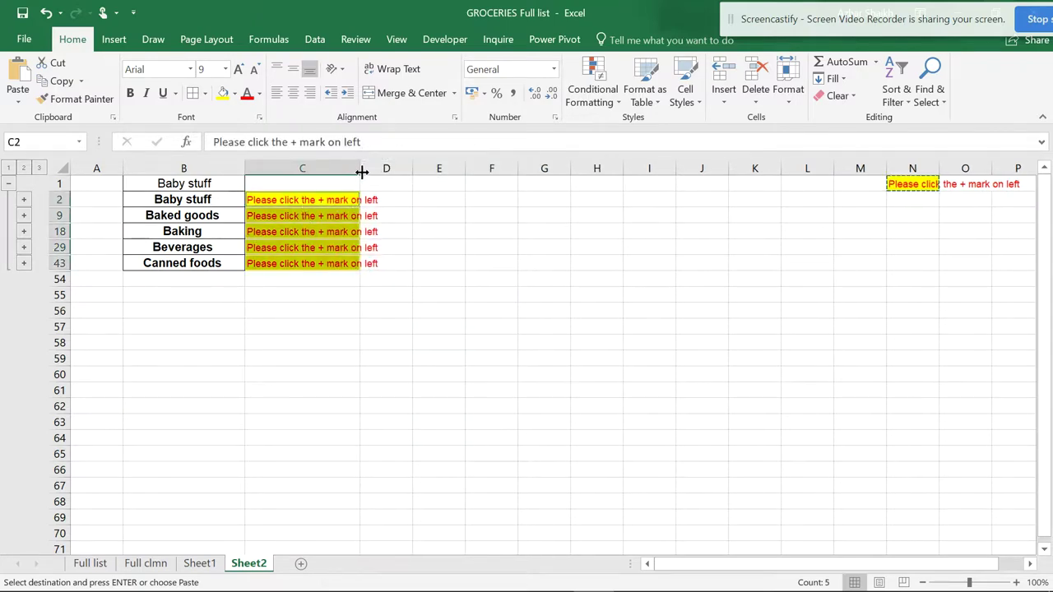
{"action": "double_click", "coordinate": [361, 168]}
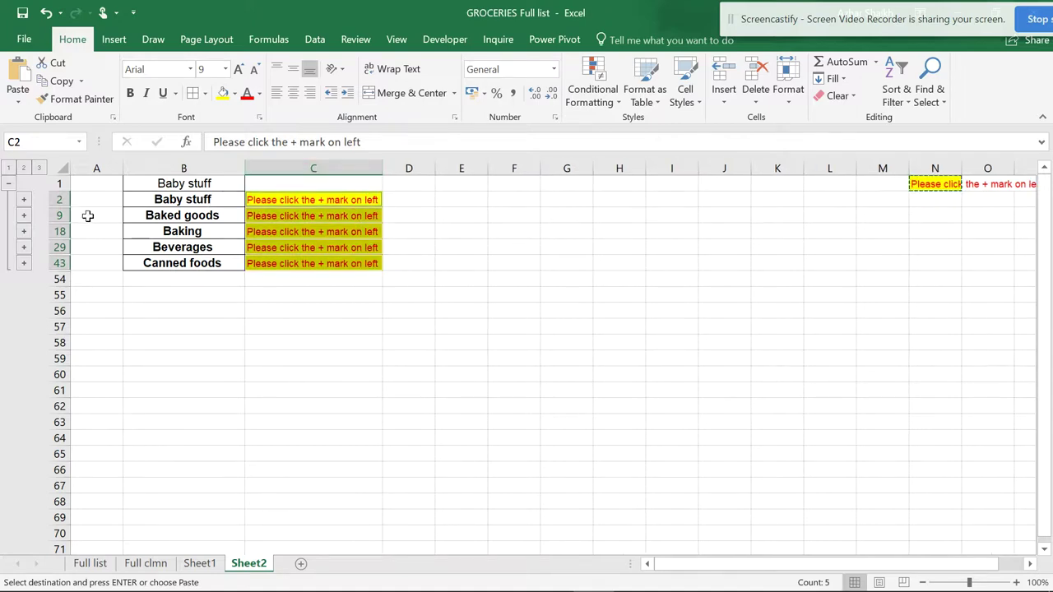
Clear the leftover 'Baby stuff' text from cell B1.
{"action": "left_click", "coordinate": [24, 199]}
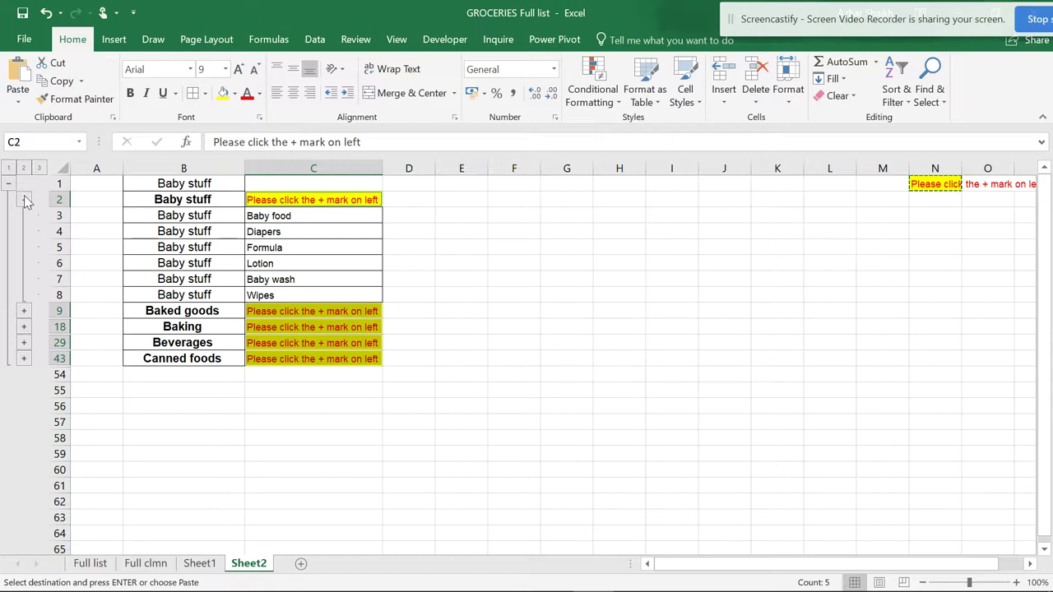
{"action": "left_click", "coordinate": [24, 199]}
{"action": "left_click", "coordinate": [177, 184]}
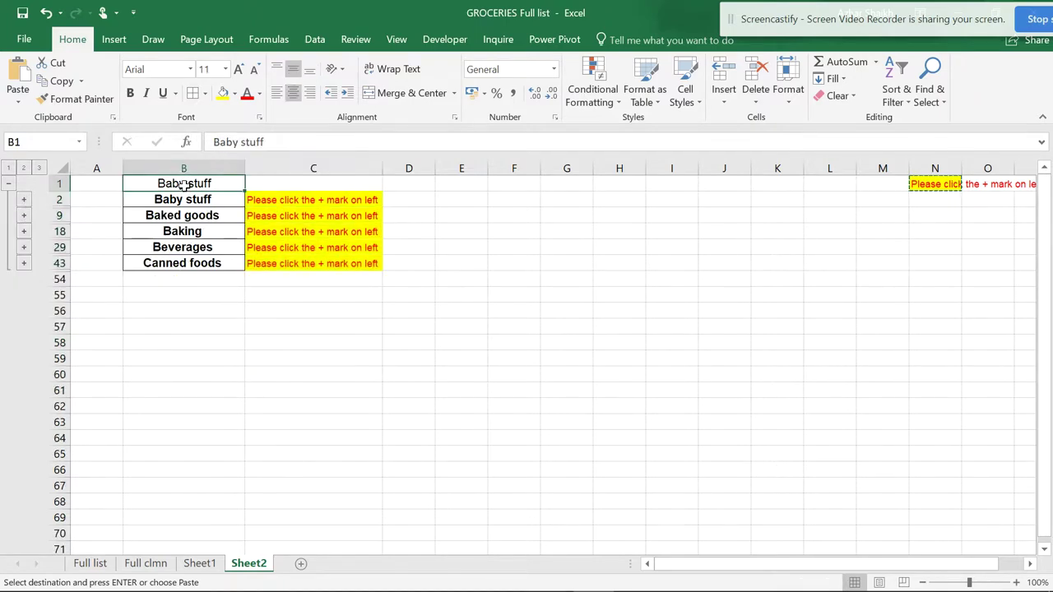
{"action": "left_click", "coordinate": [38, 168]}
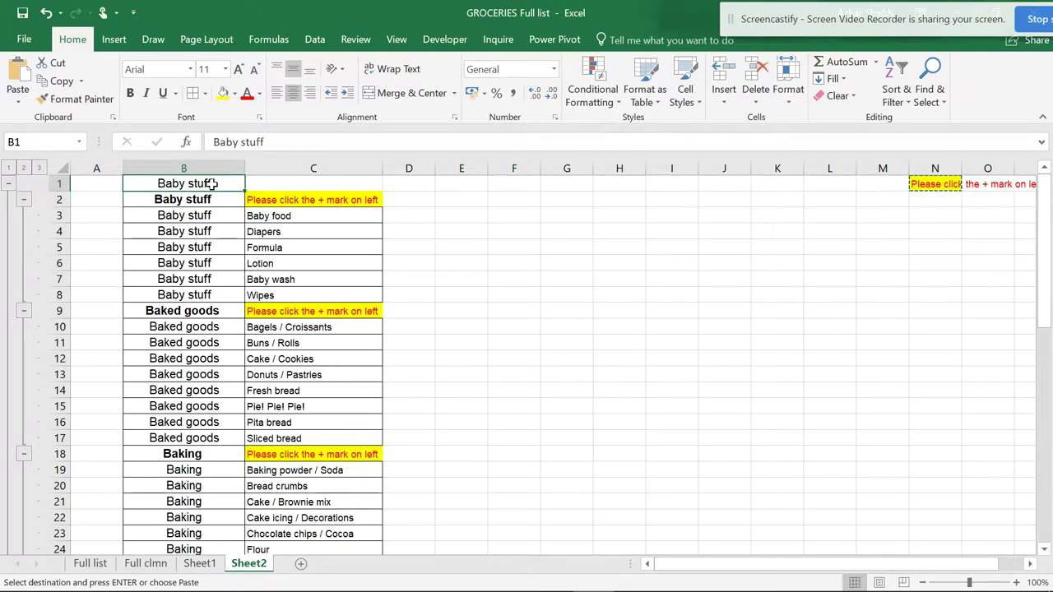
{"action": "key", "text": "Delete"}
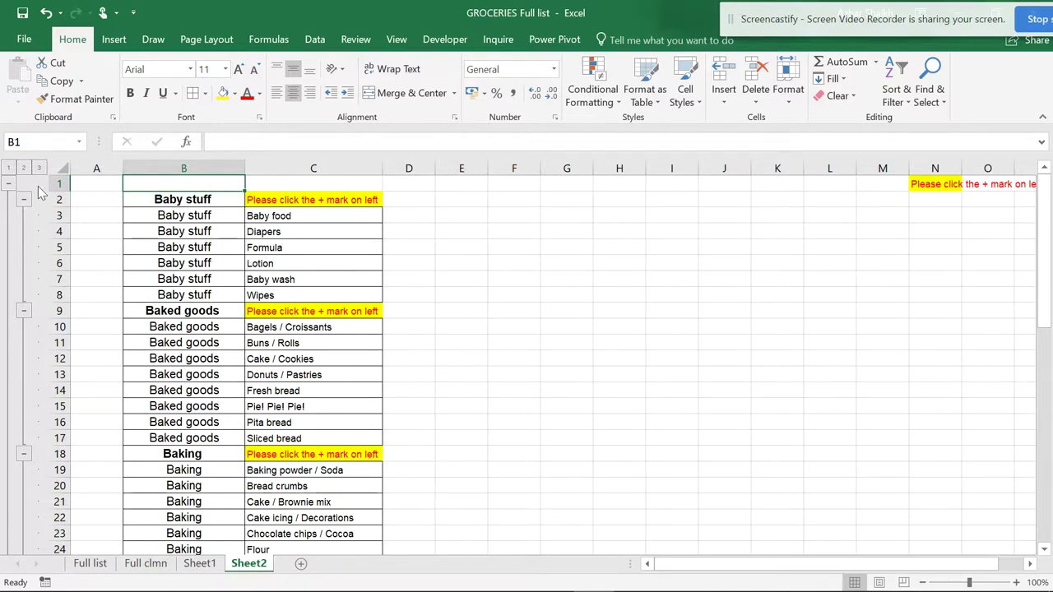
Test outline levels 1–3, ending collapsed at level 2 with only category rows showing.
{"action": "scroll", "coordinate": [206, 235], "scroll_direction": "down", "scroll_amount": 4}
{"action": "scroll", "coordinate": [206, 234], "scroll_direction": "up", "scroll_amount": 4}
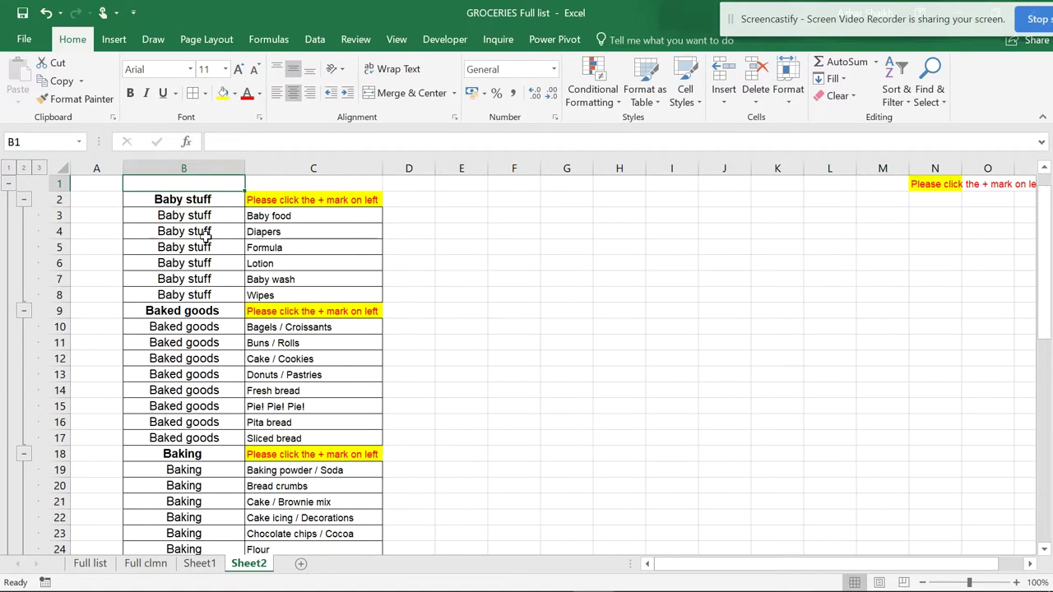
{"action": "left_click", "coordinate": [23, 167]}
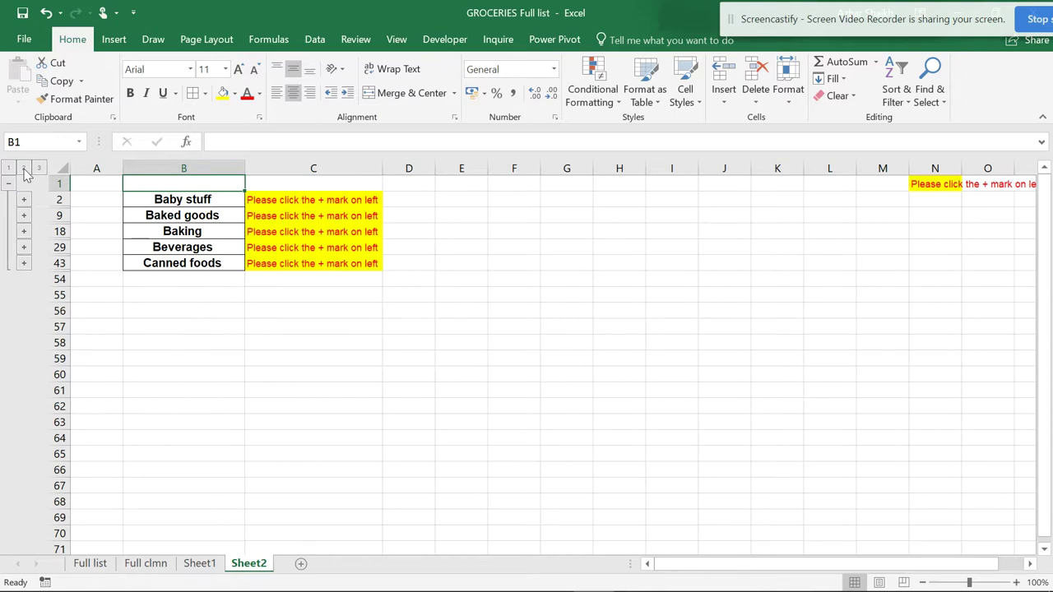
{"action": "left_click", "coordinate": [8, 167]}
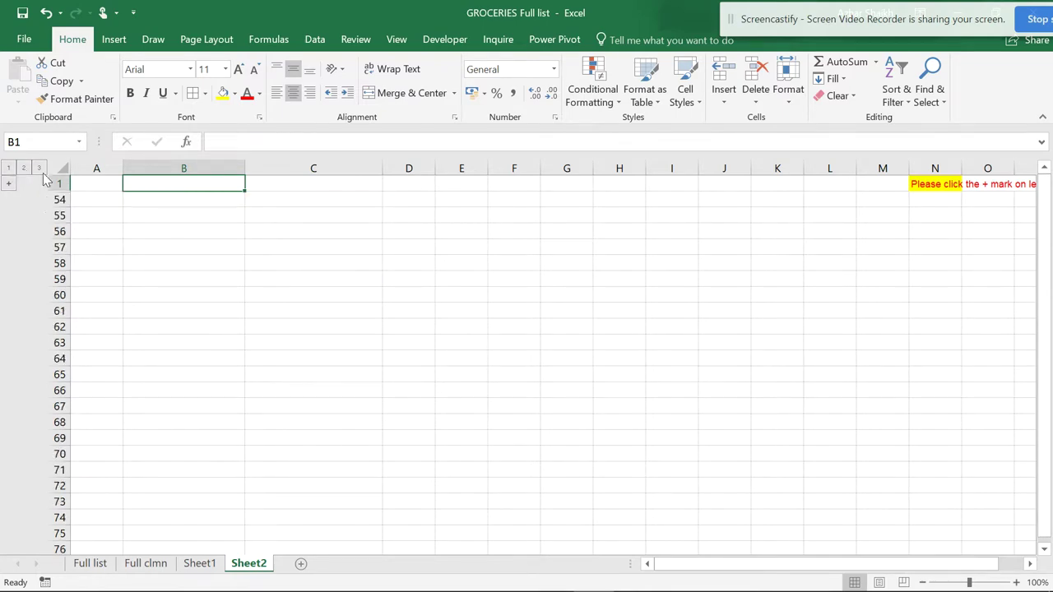
{"action": "left_click", "coordinate": [38, 168]}
{"action": "scroll", "coordinate": [167, 218], "scroll_direction": "down", "scroll_amount": 6}
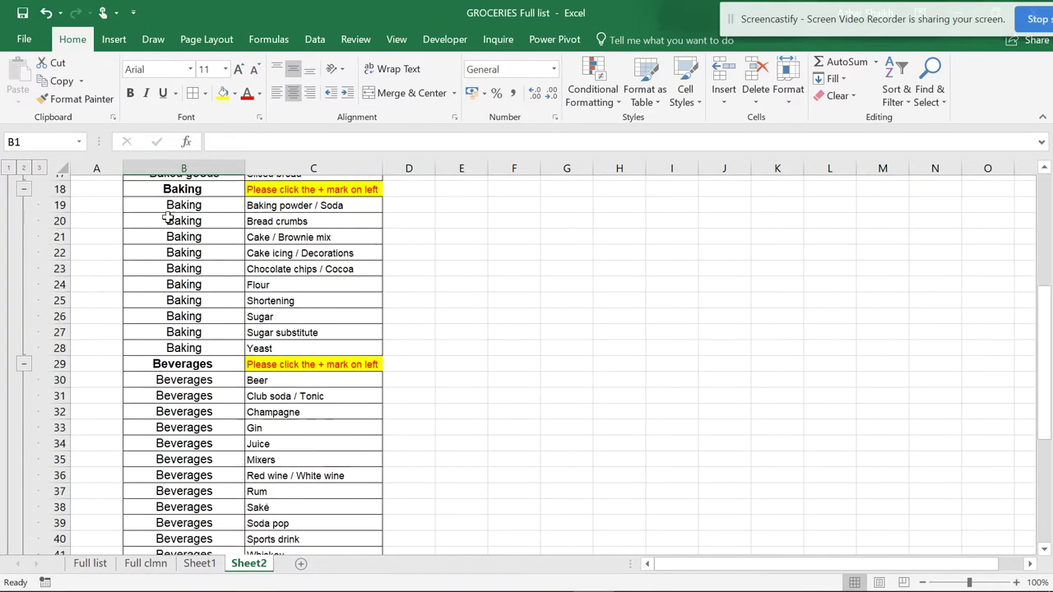
{"action": "scroll", "coordinate": [167, 218], "scroll_direction": "down", "scroll_amount": 9}
{"action": "scroll", "coordinate": [171, 214], "scroll_direction": "up", "scroll_amount": 2}
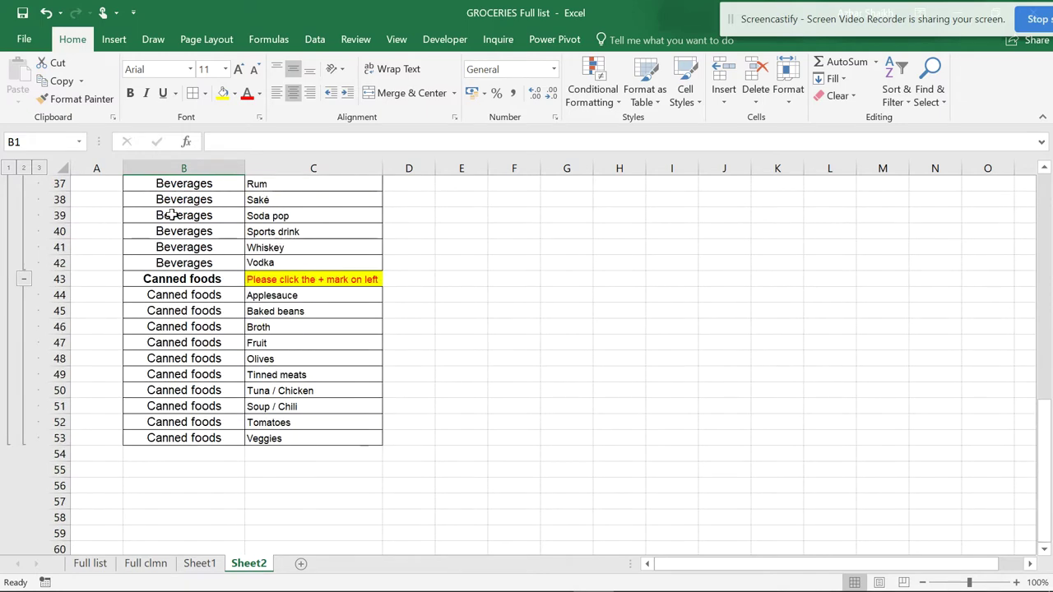
{"action": "scroll", "coordinate": [170, 215], "scroll_direction": "up", "scroll_amount": 12}
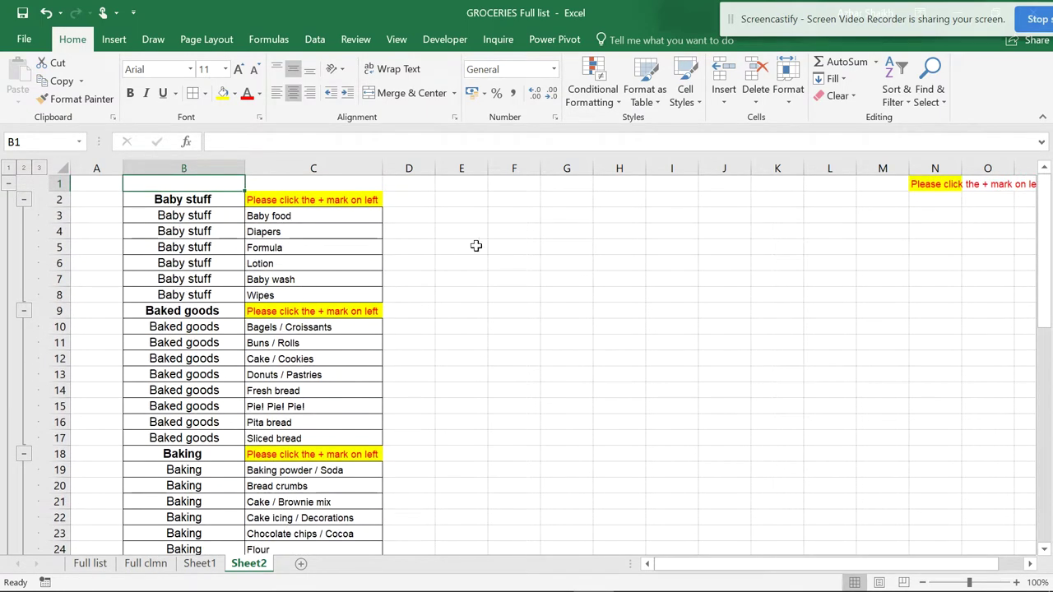
{"action": "left_click", "coordinate": [23, 167]}
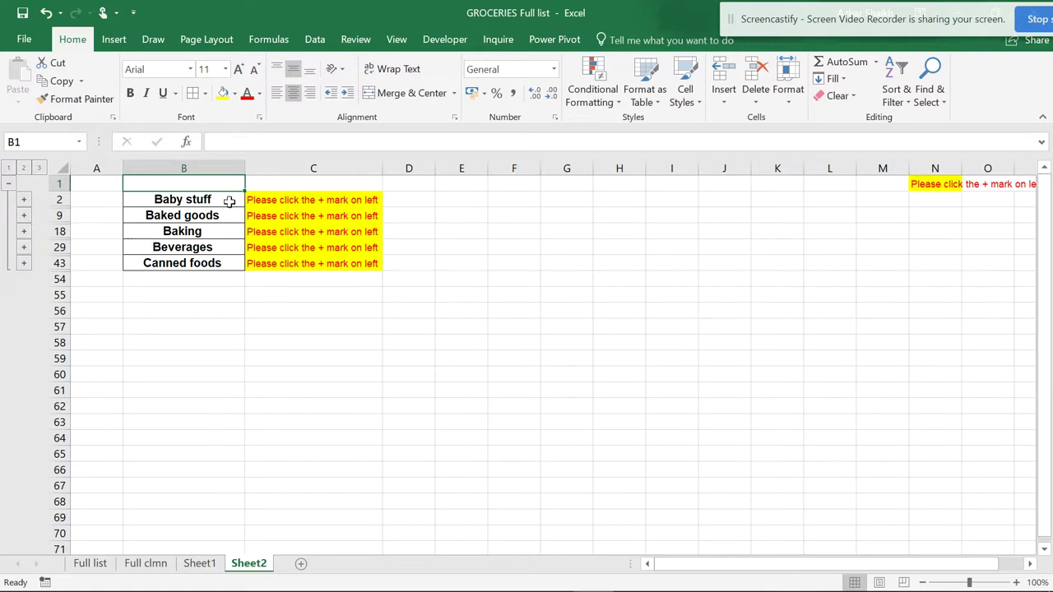
Switch to the Data ribbon tab for the Group and Outline commands.
{"action": "left_click", "coordinate": [314, 40]}
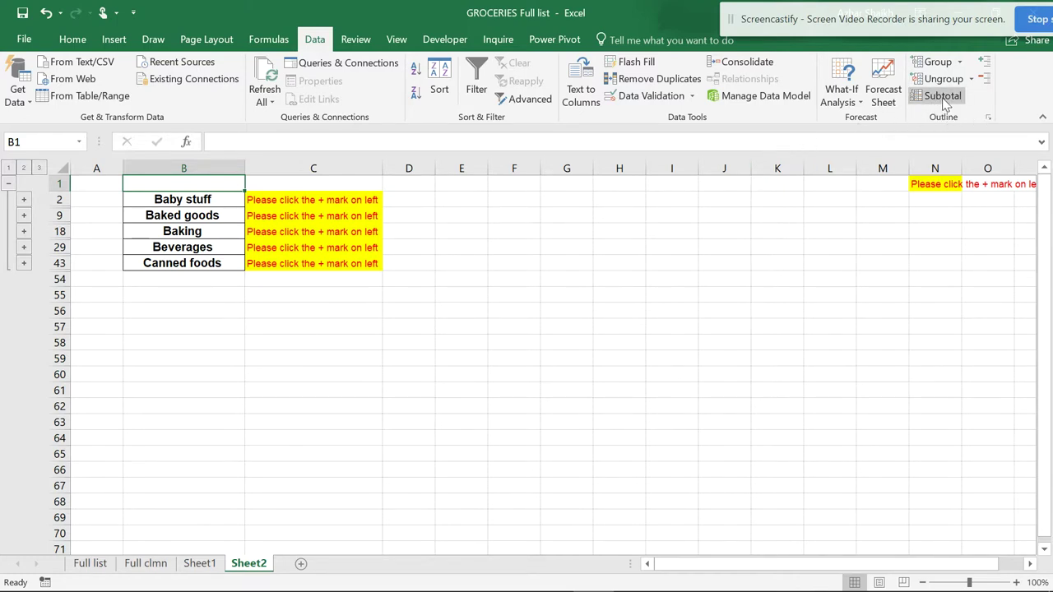
{"action": "left_click", "coordinate": [25, 216]}
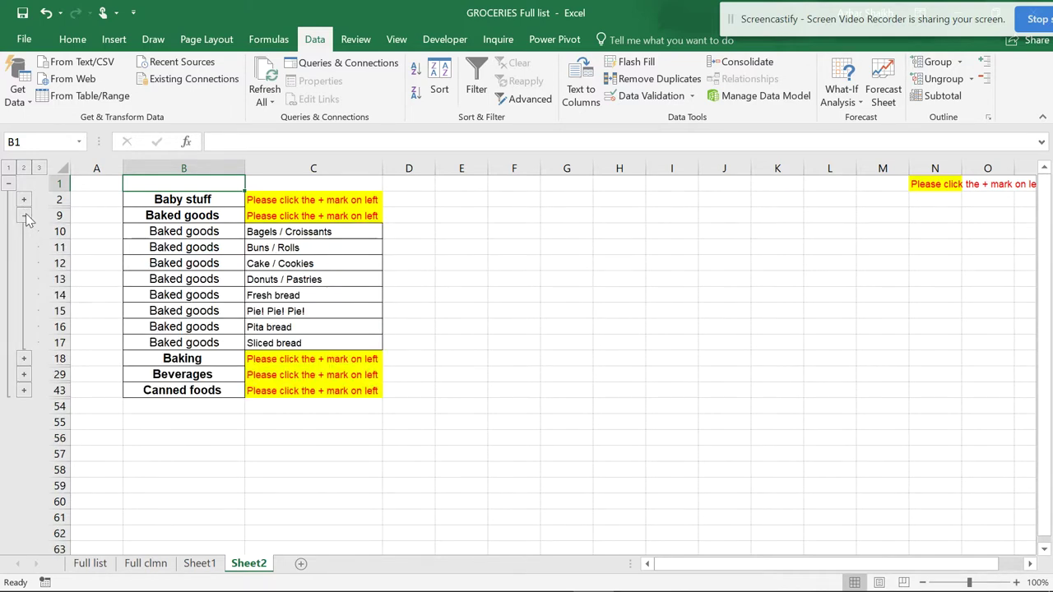
{"action": "left_click", "coordinate": [25, 216]}
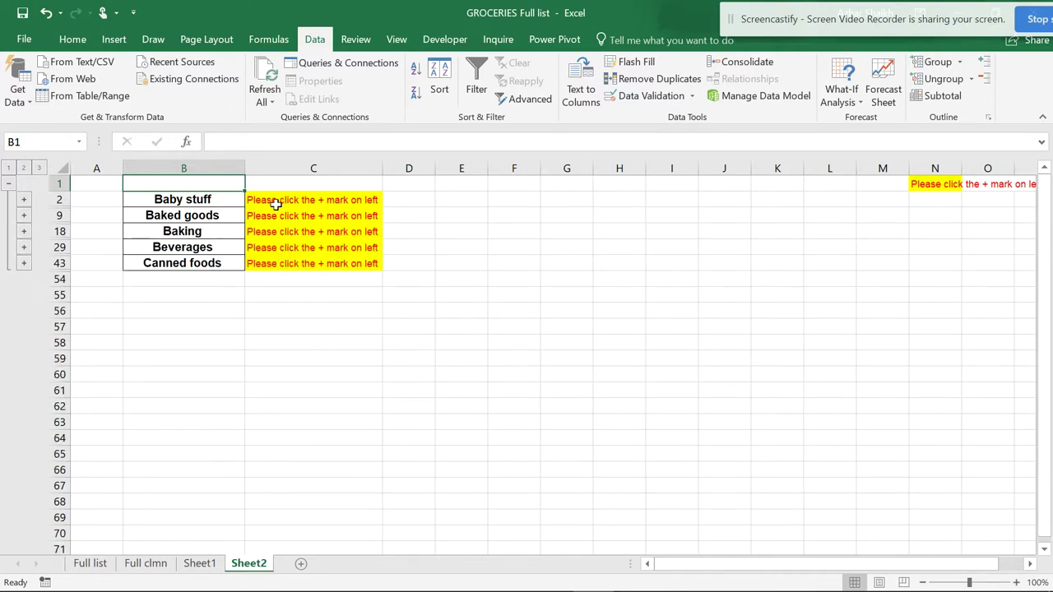
{"action": "left_click_drag", "start_coordinate": [274, 203], "coordinate": [281, 256]}
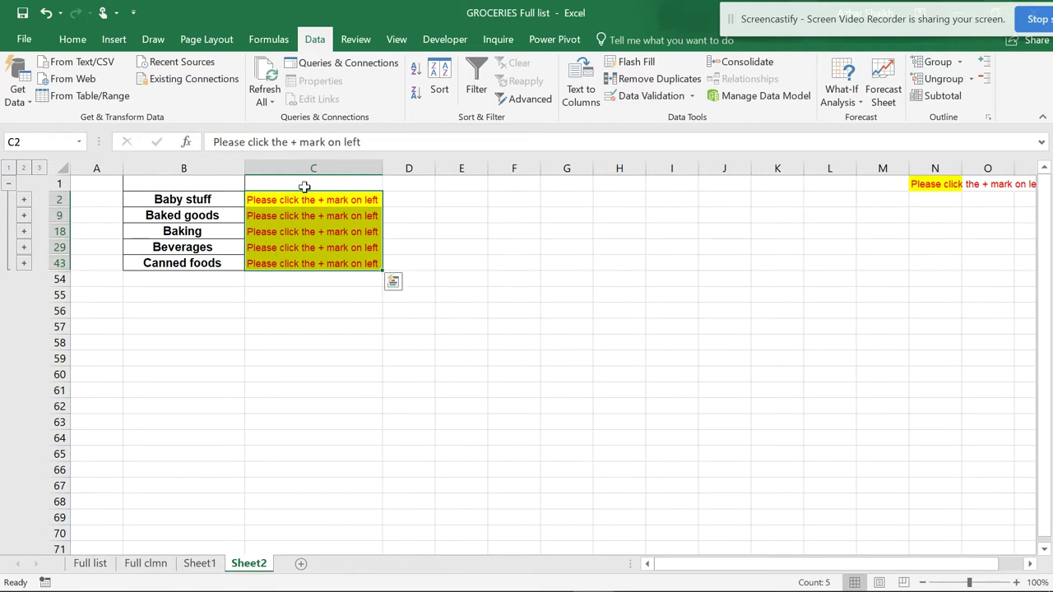
{"action": "left_click", "coordinate": [25, 232]}
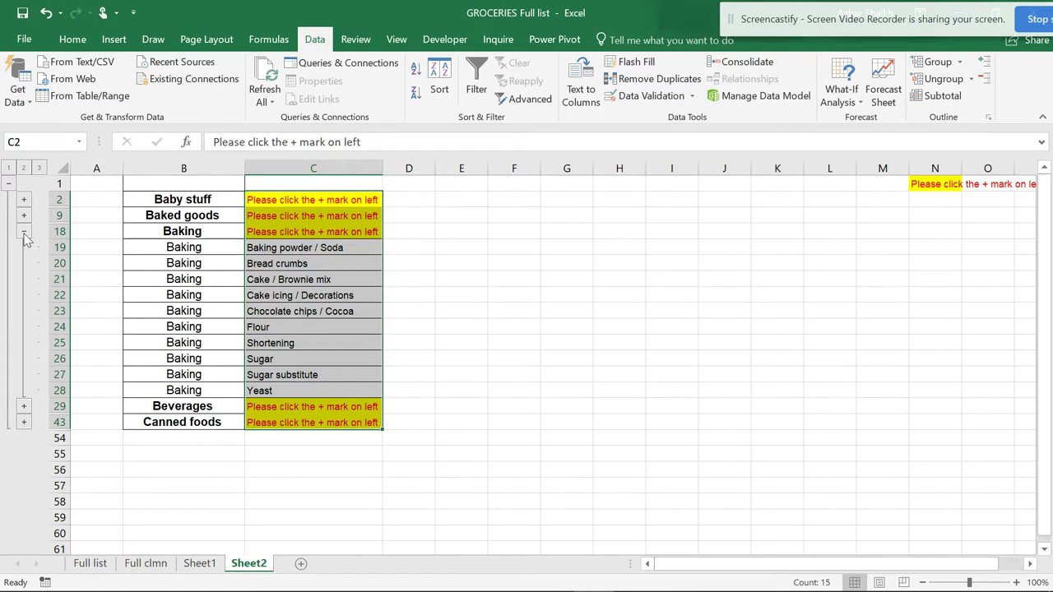
{"action": "left_click", "coordinate": [24, 232]}
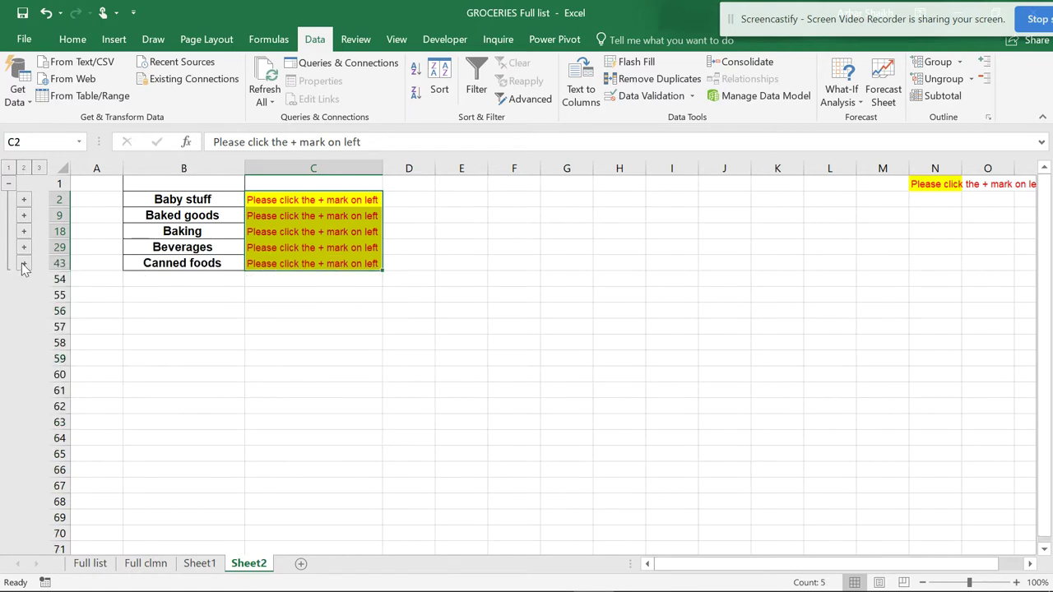
{"action": "left_click", "coordinate": [23, 263]}
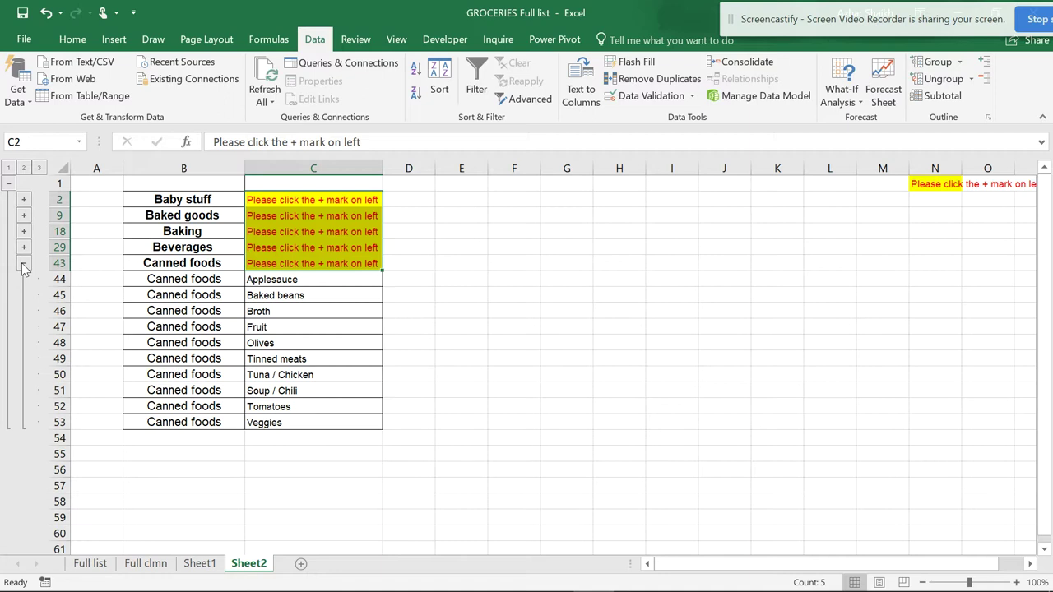
{"action": "left_click", "coordinate": [24, 264]}
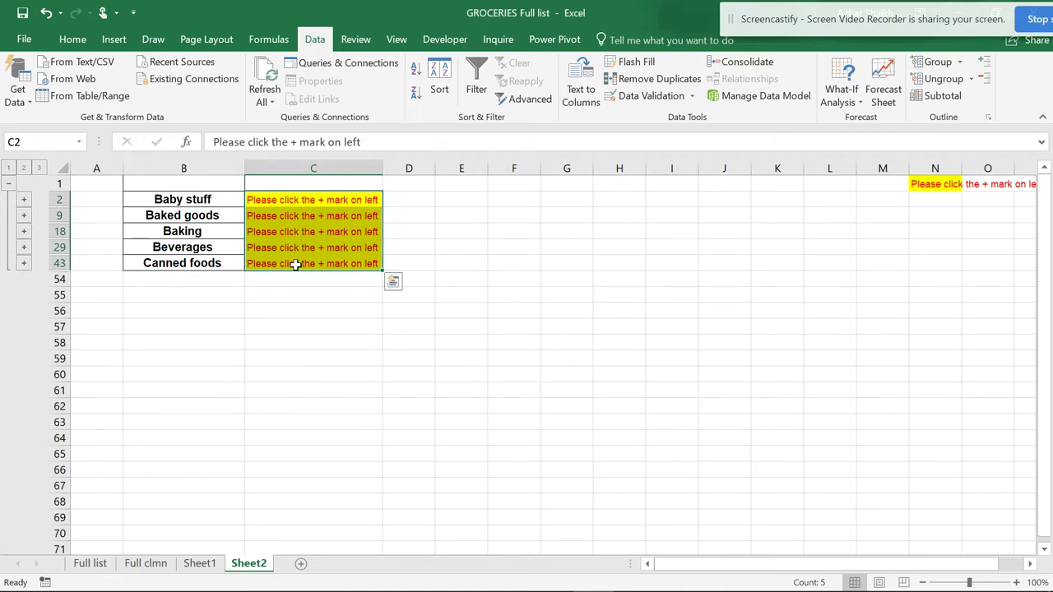